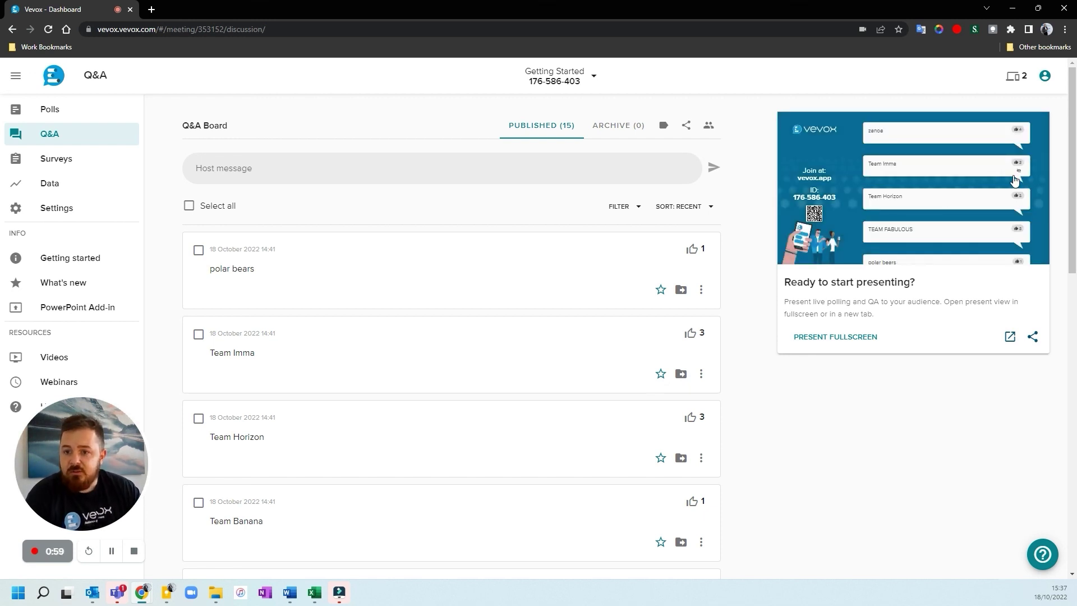
- Archive the Team Imma message from the presentation preview
click(1019, 172)
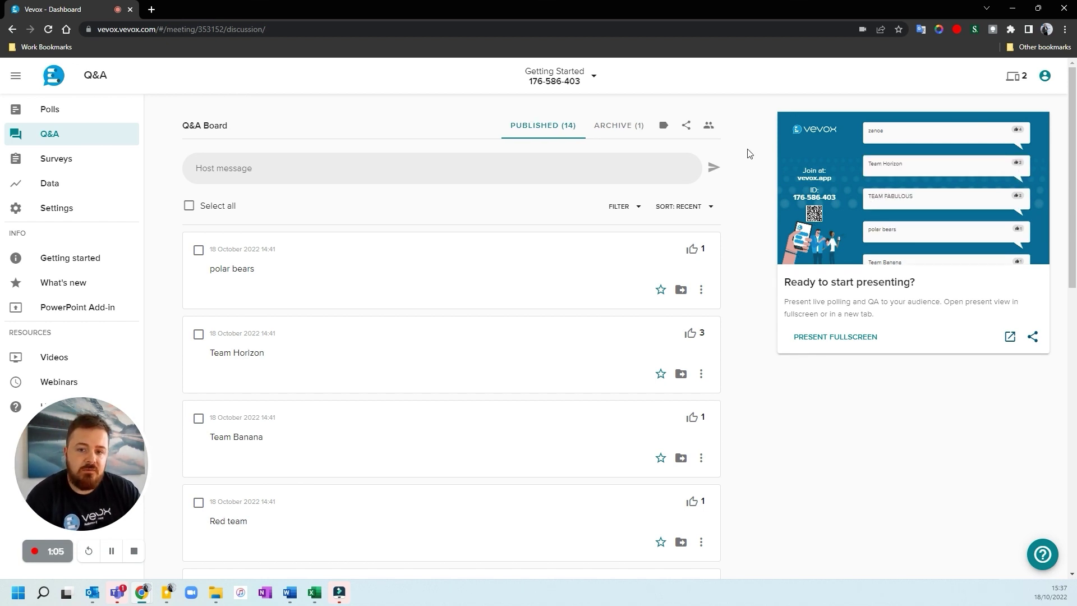
- Activate the moderator link in the Q&A moderation settings and copy its public link
click(709, 127)
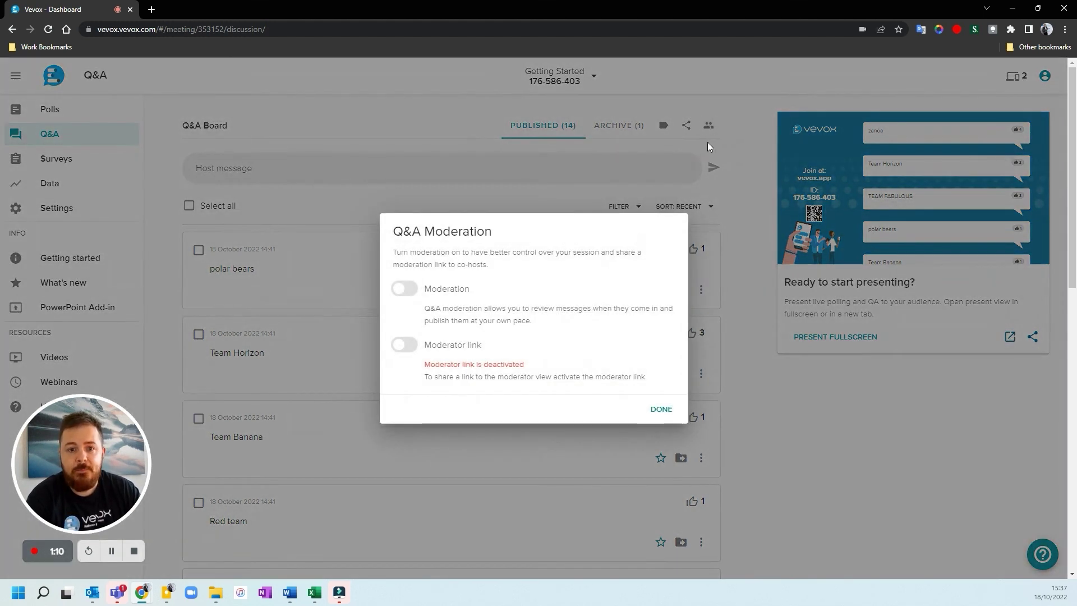
click(403, 345)
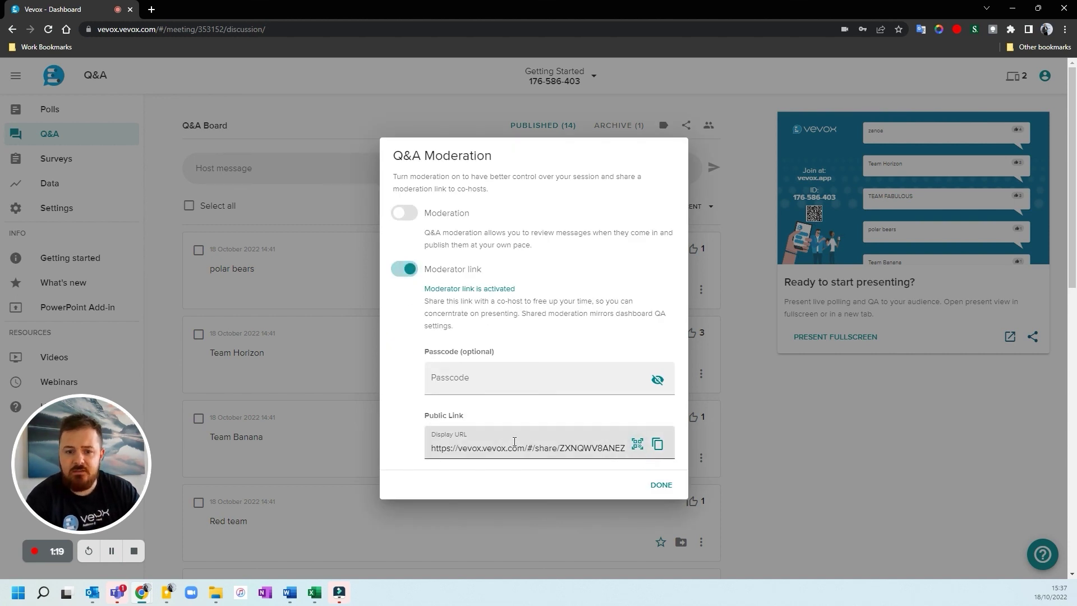
click(654, 445)
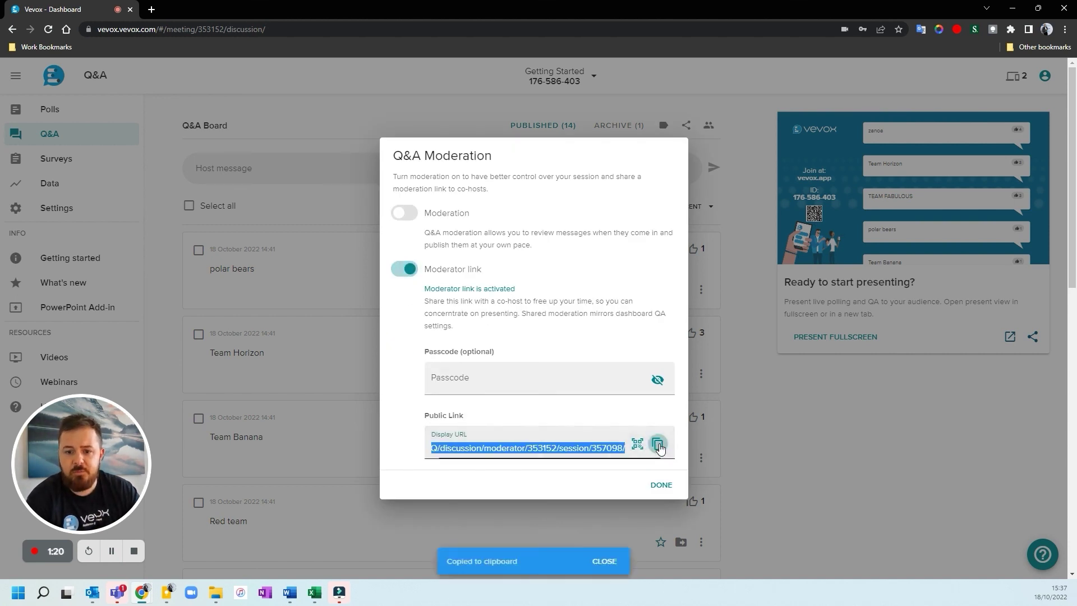
click(657, 485)
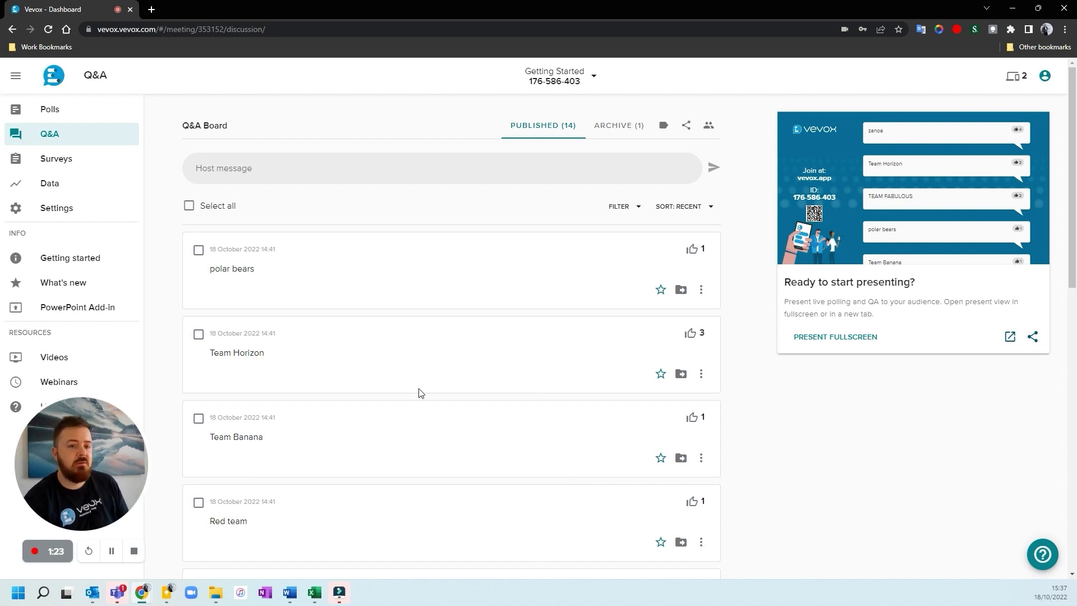
- Open the copied moderator link in a new browser tab
click(153, 10)
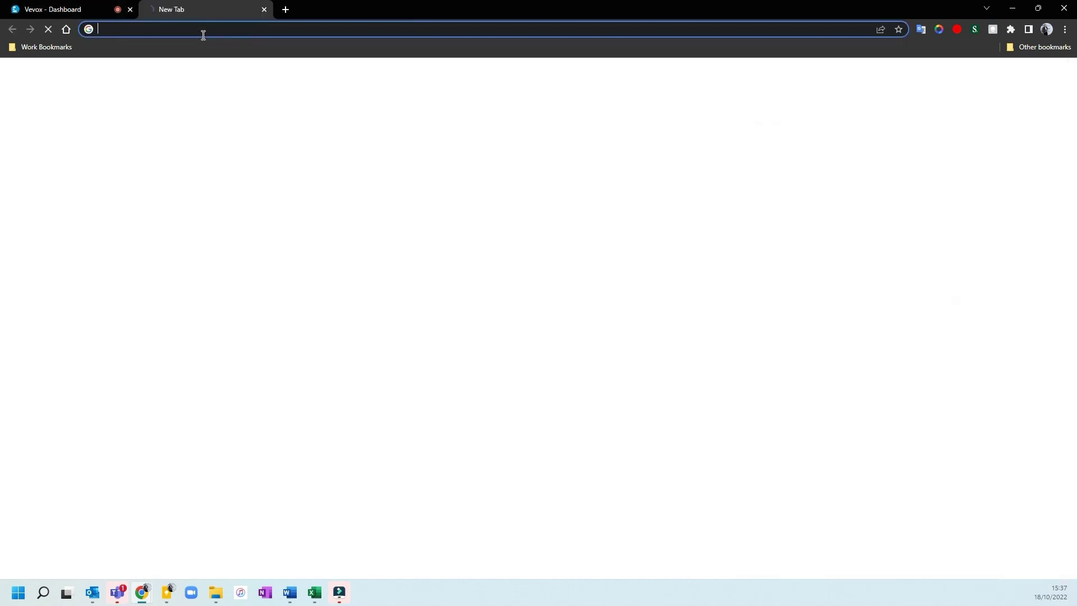
key(ctrl+v)
key(Return)
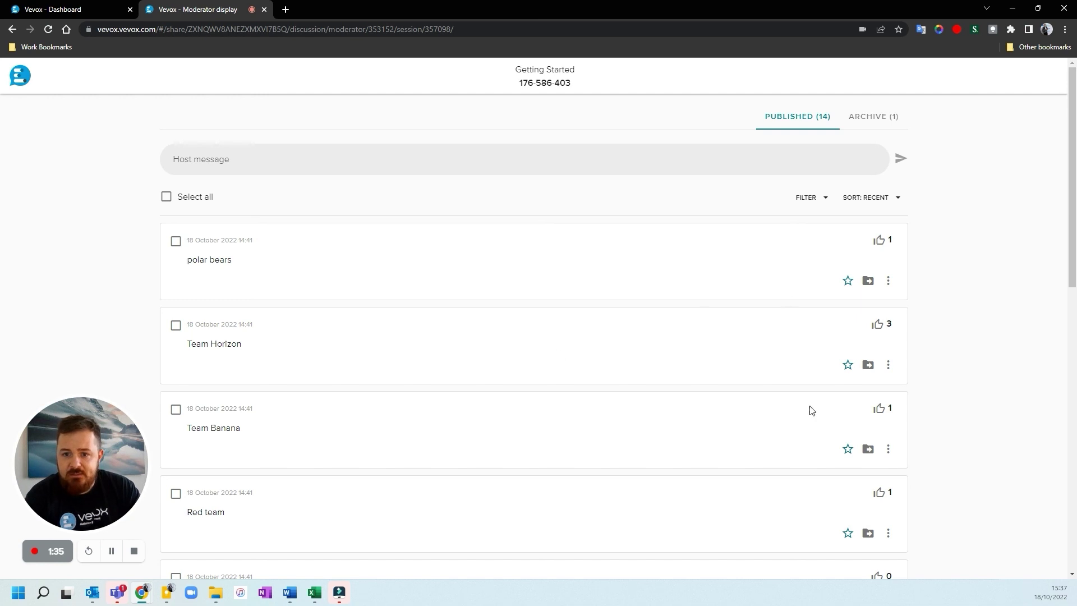
- Sort the moderator view's messages by most likes and move the zanoa message to the archive
click(879, 202)
click(859, 266)
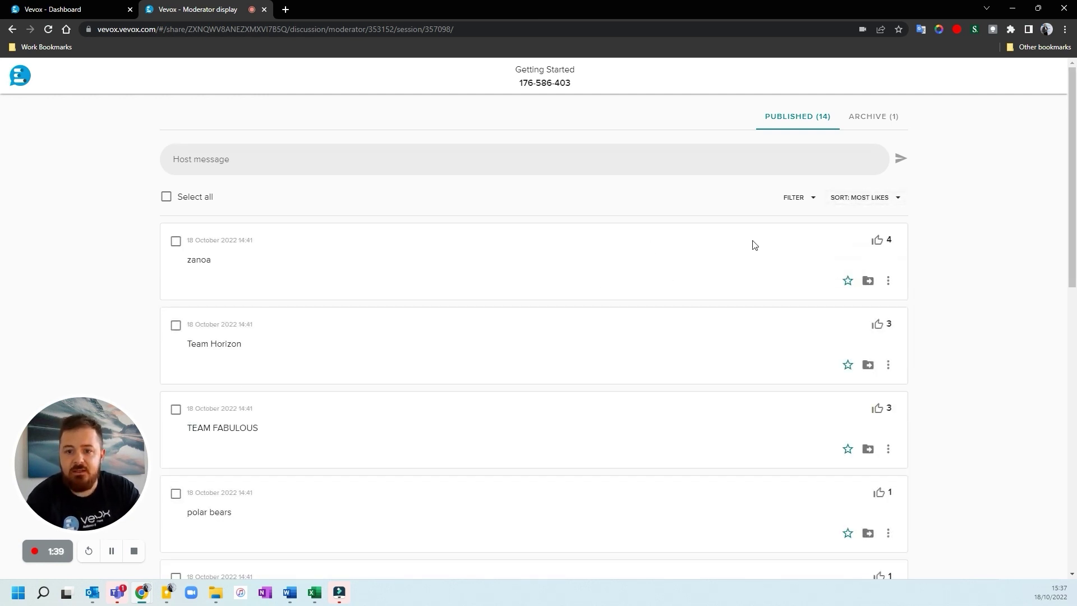
click(868, 280)
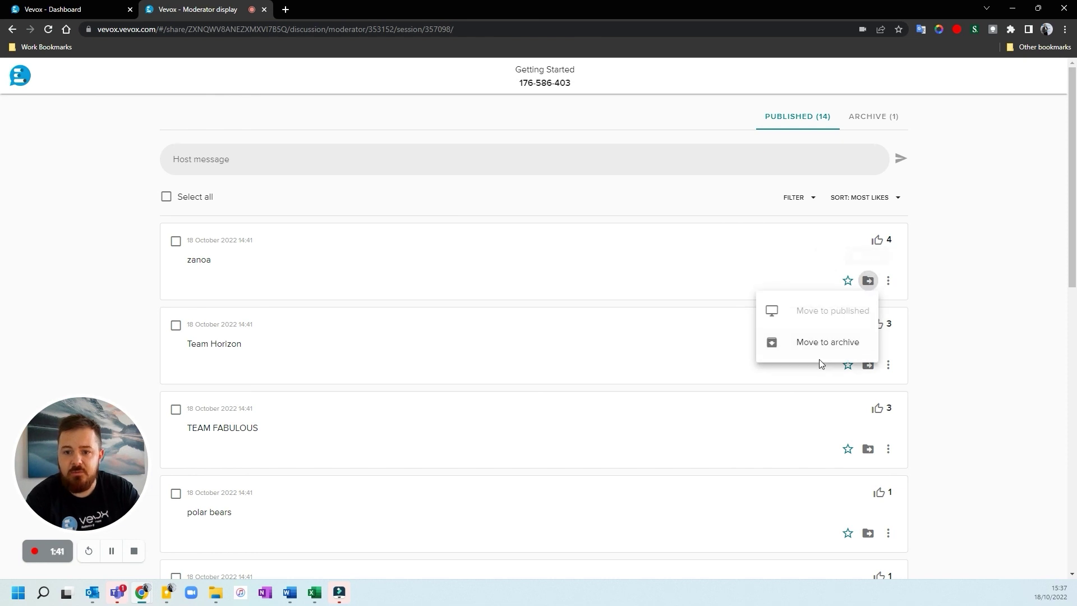
click(820, 343)
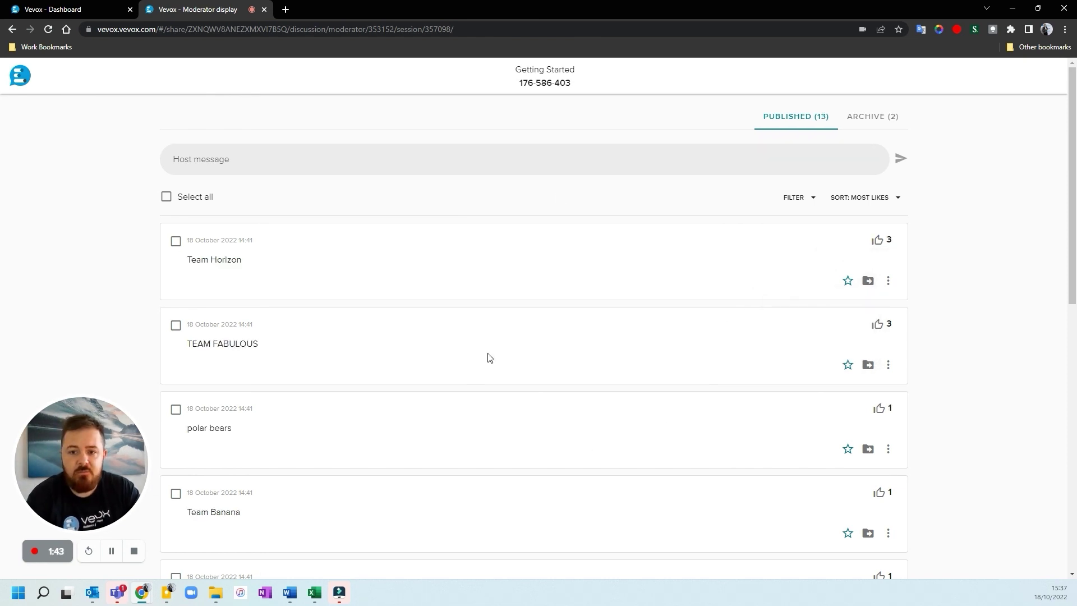
- Return to the Vevox dashboard and sort its Q&A board by most likes
click(84, 9)
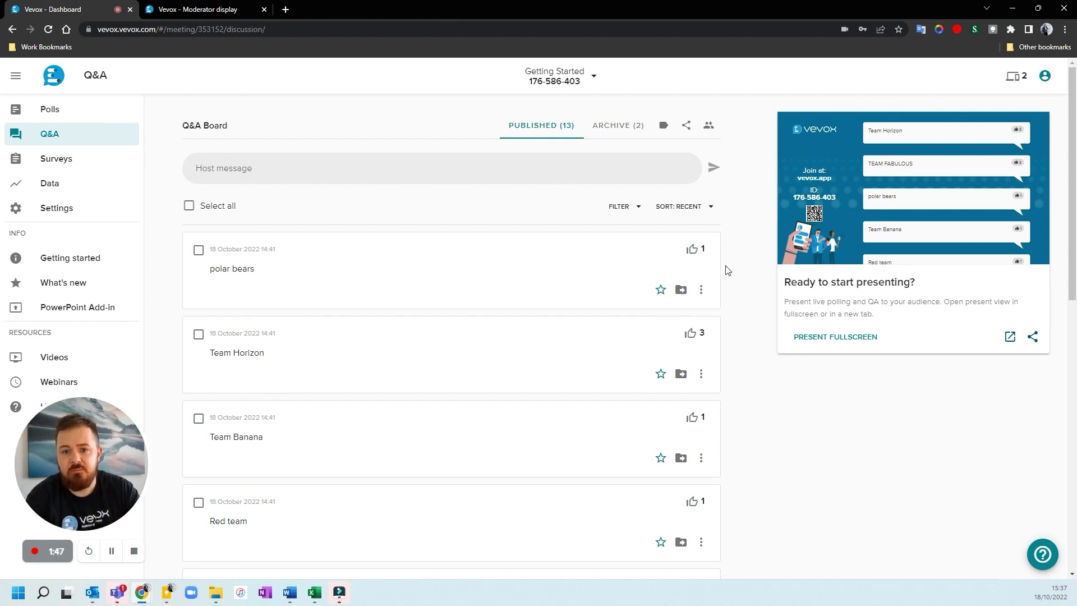
click(682, 206)
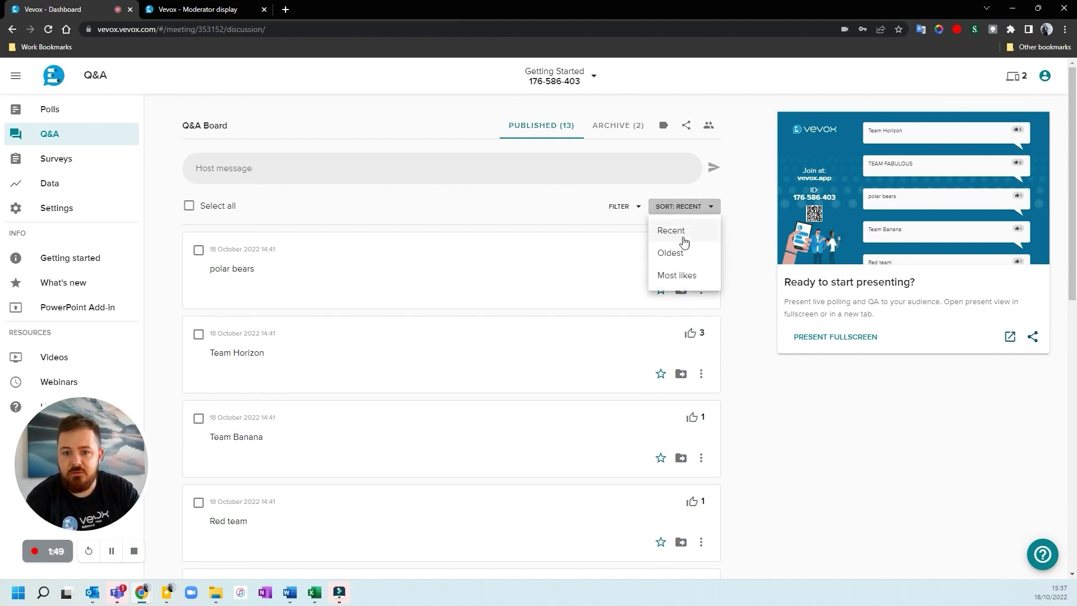
click(681, 274)
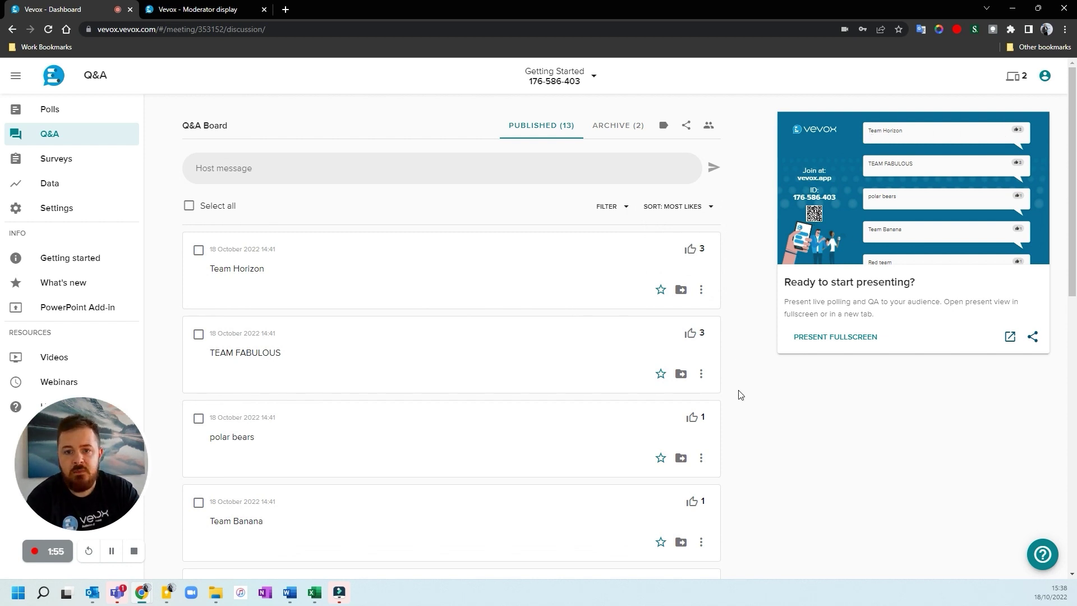
- Turn on Q&A moderation and check the review categories in the shared moderator view
click(709, 126)
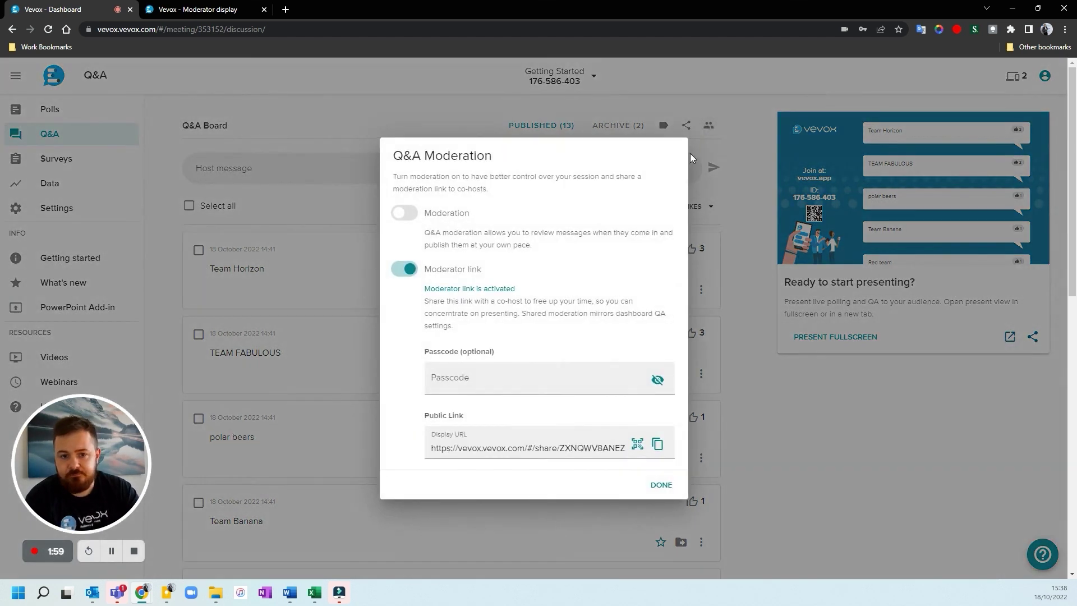
click(405, 213)
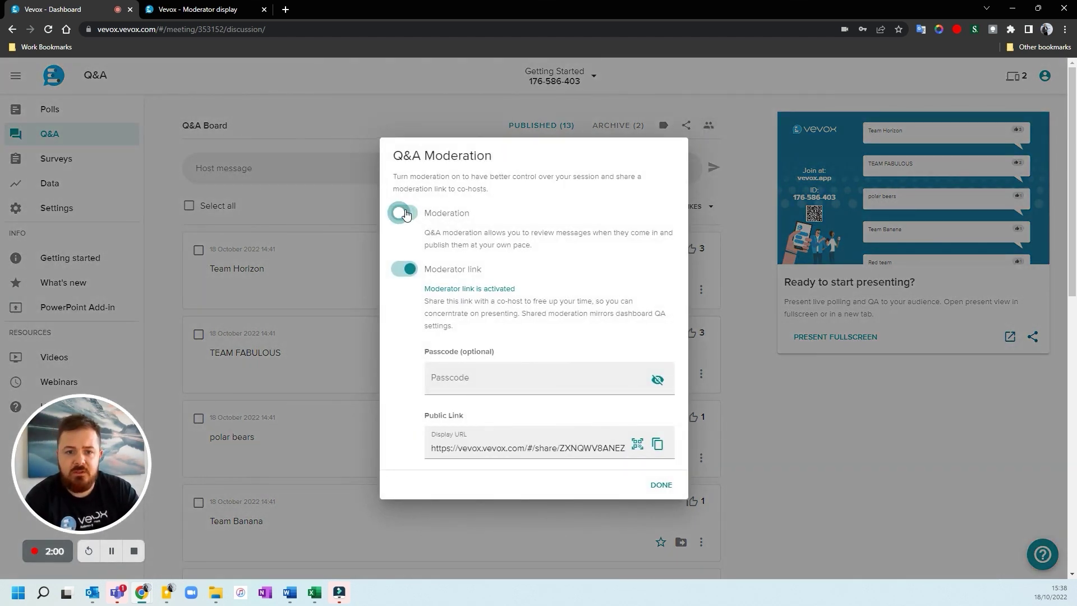
click(660, 486)
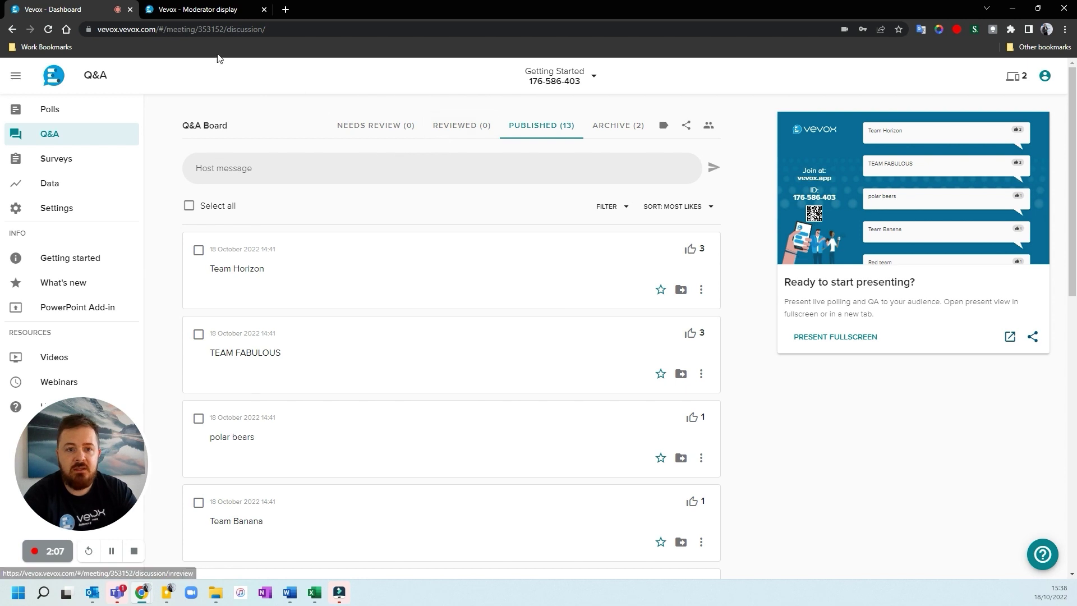
click(206, 14)
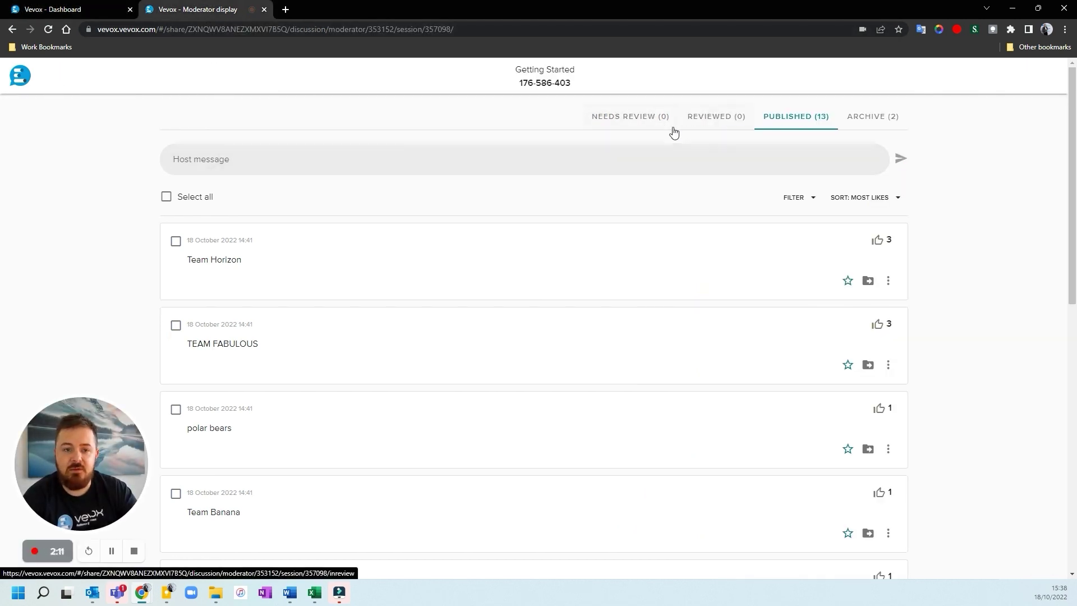
click(76, 11)
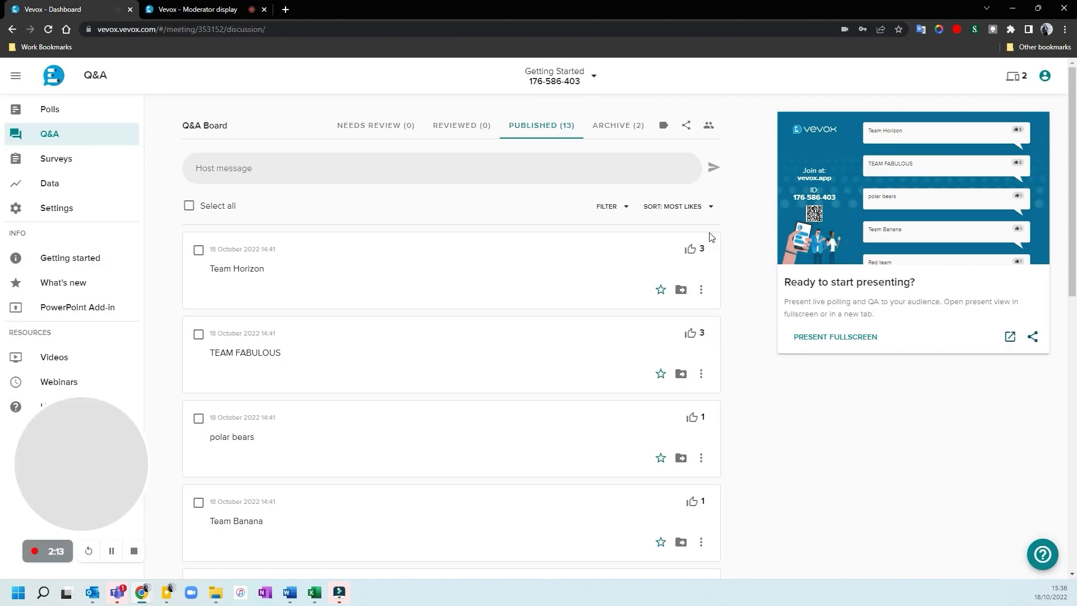
- Turn off Q&A moderation while keeping the moderator link active
click(709, 127)
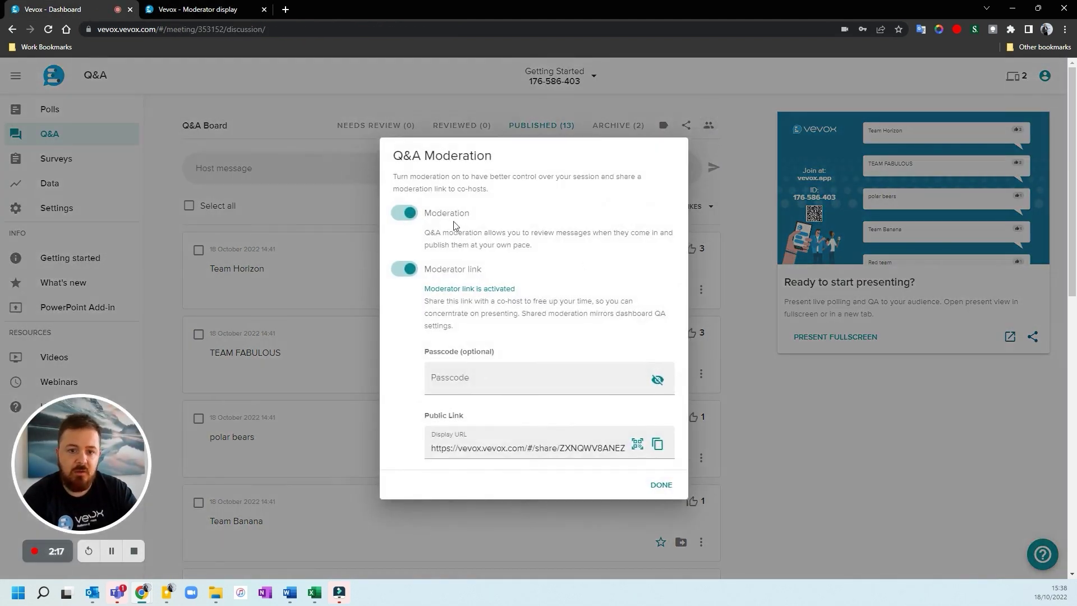
click(661, 486)
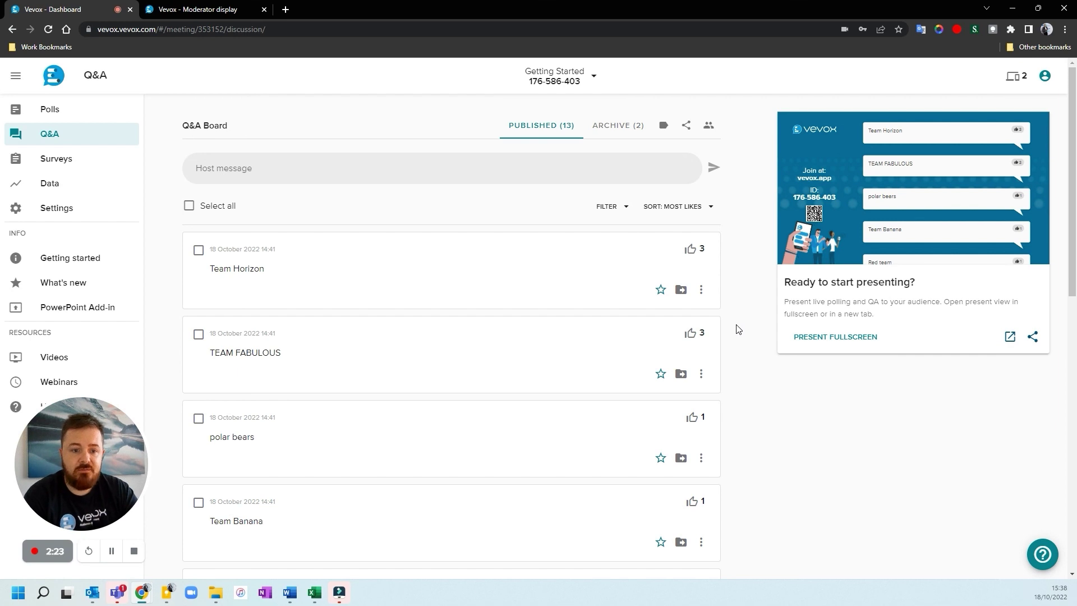
- Create two Q&A message labels named One and Two
click(664, 127)
click(522, 314)
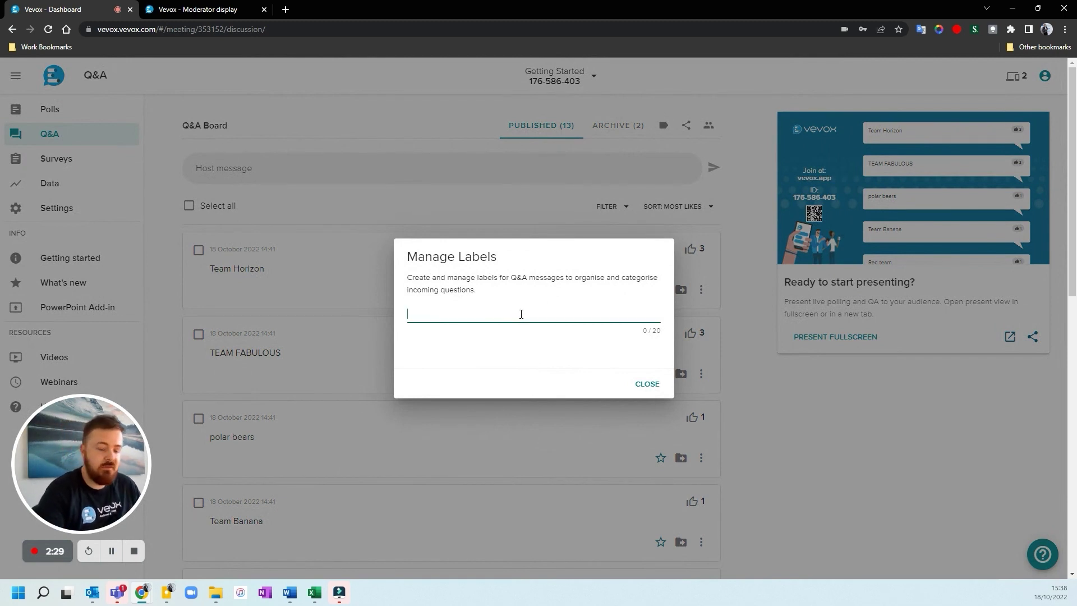
text(One)
key(Return)
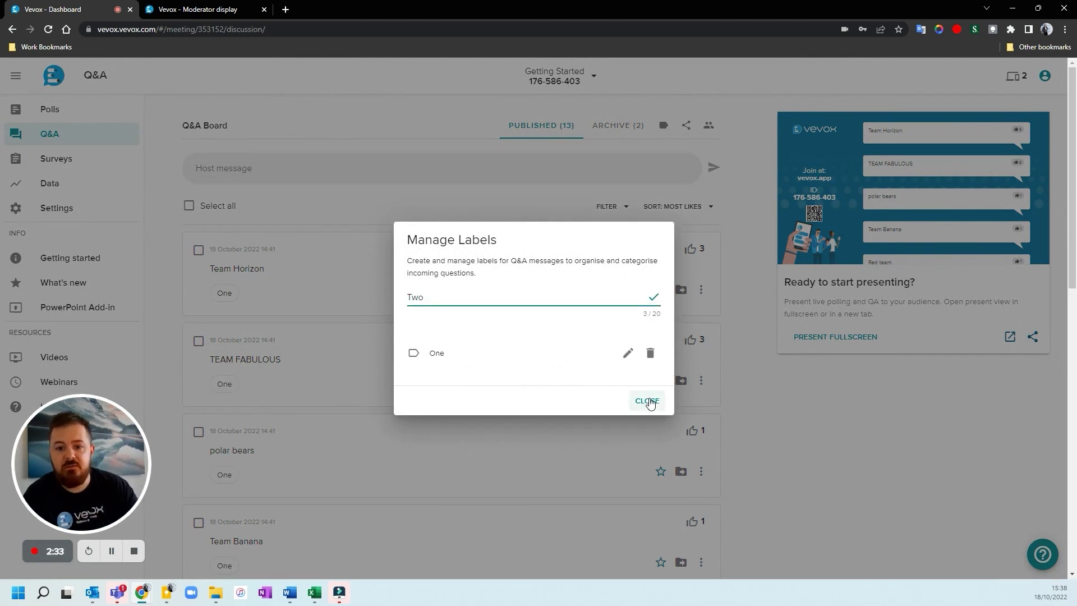
click(654, 297)
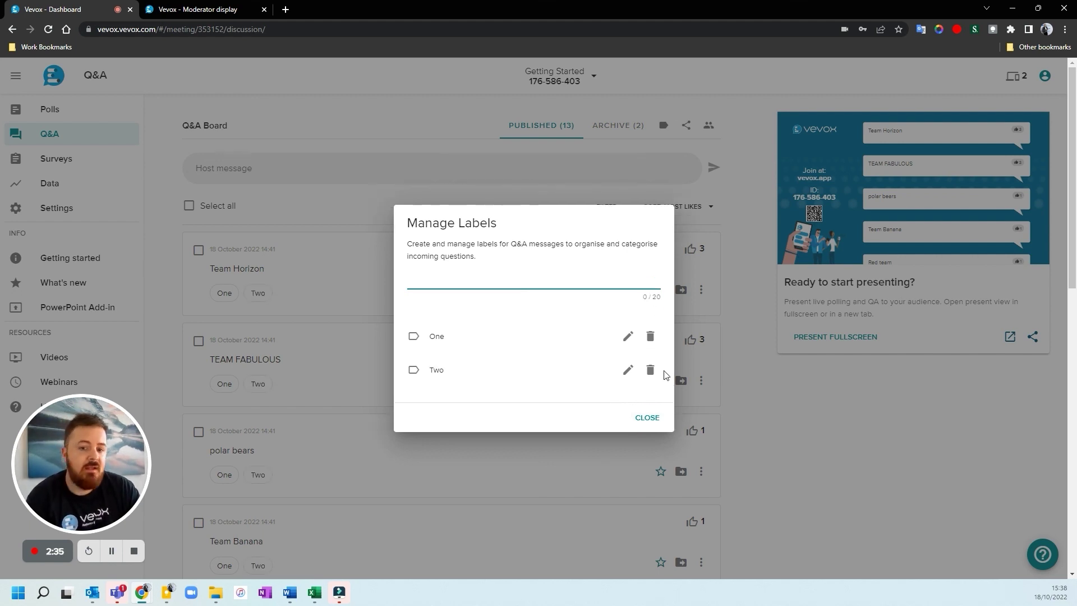
click(648, 418)
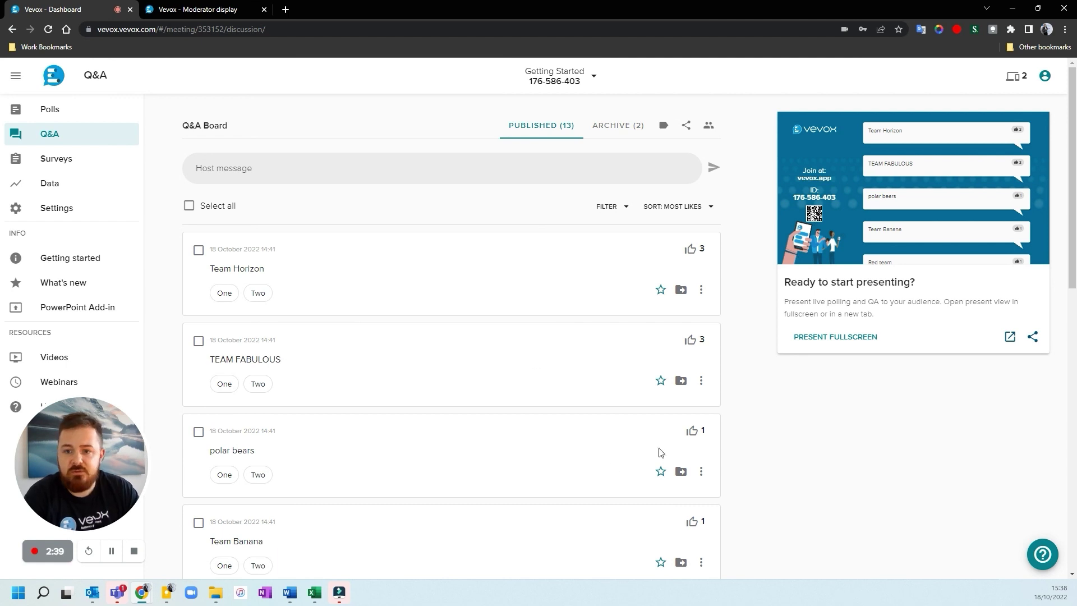
- Label the Team Horizon and polar bears messages as One and TEAM FABULOUS as Two
click(228, 295)
click(258, 384)
click(224, 475)
- Label Team Banana and Red team as Two, Team Tea as One, and Team Apple with both labels
scroll(275, 386, down, 4)
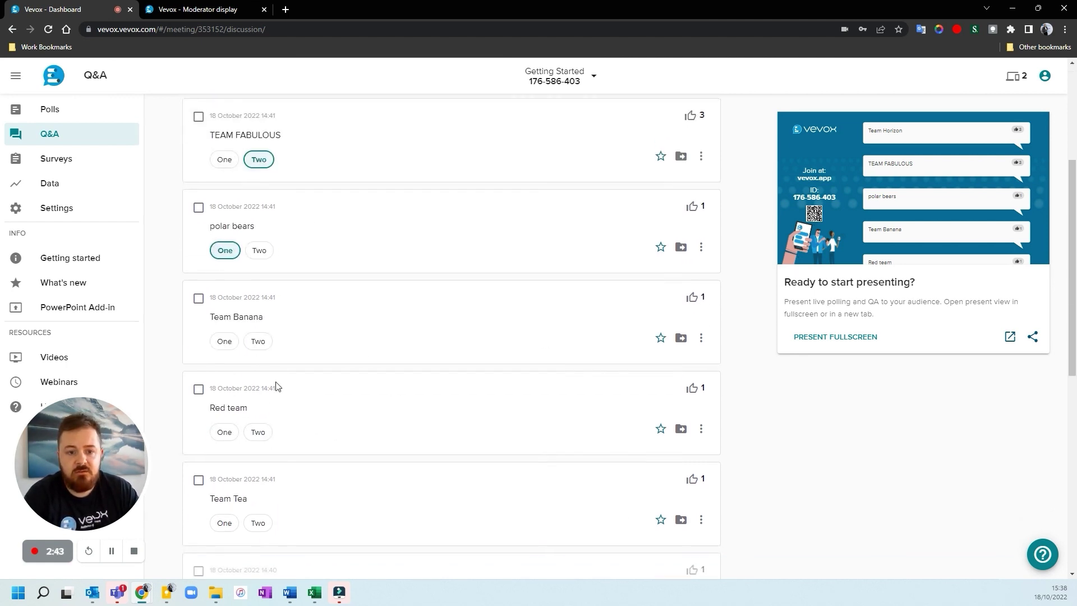
click(259, 341)
click(259, 432)
click(225, 523)
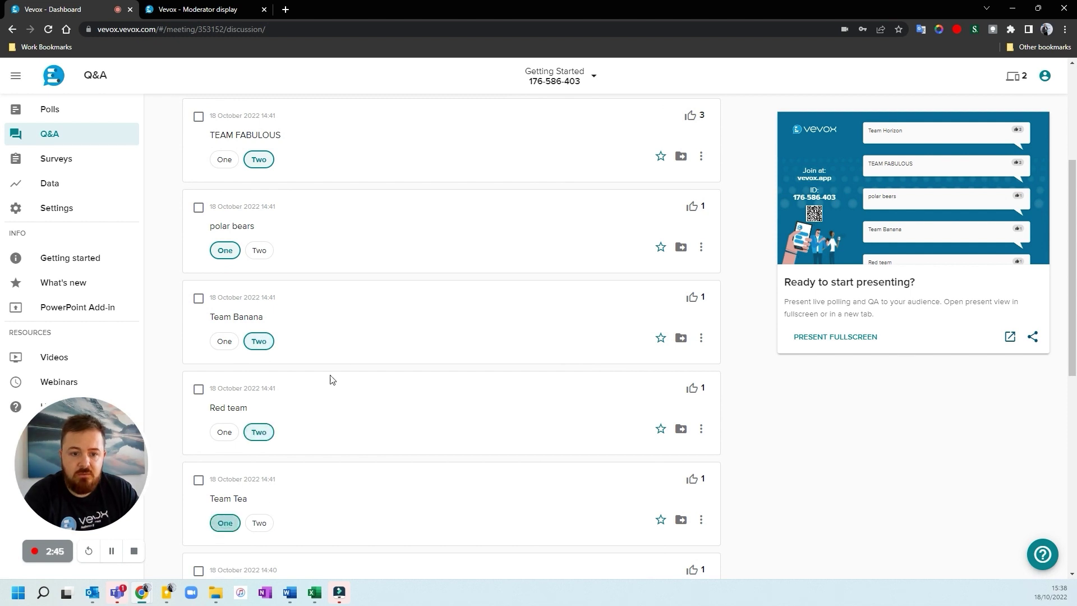
scroll(332, 380, down, 5)
click(225, 333)
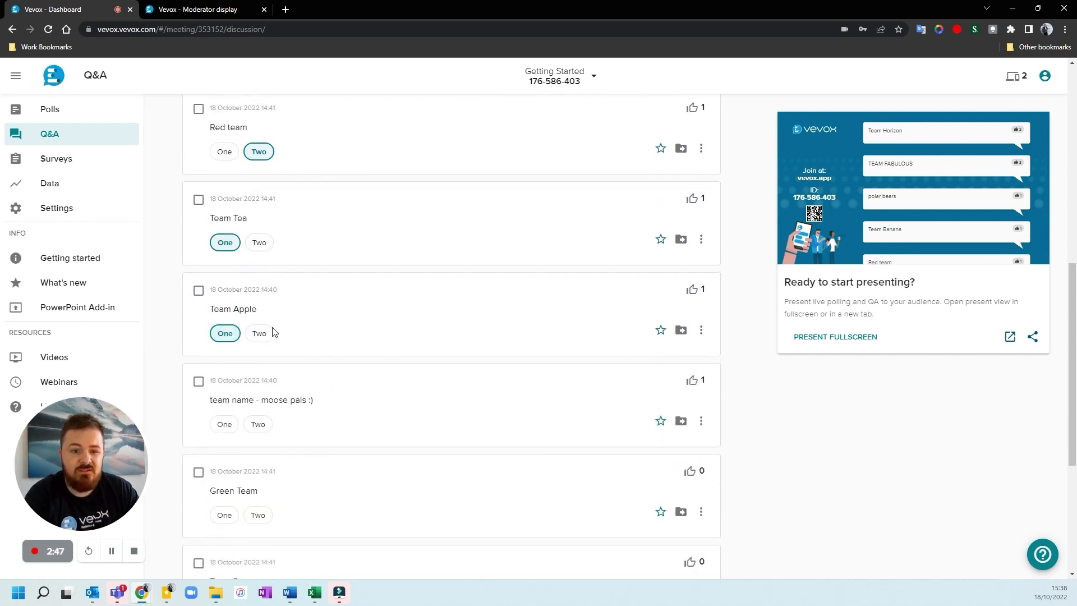
scroll(410, 357, up, 9)
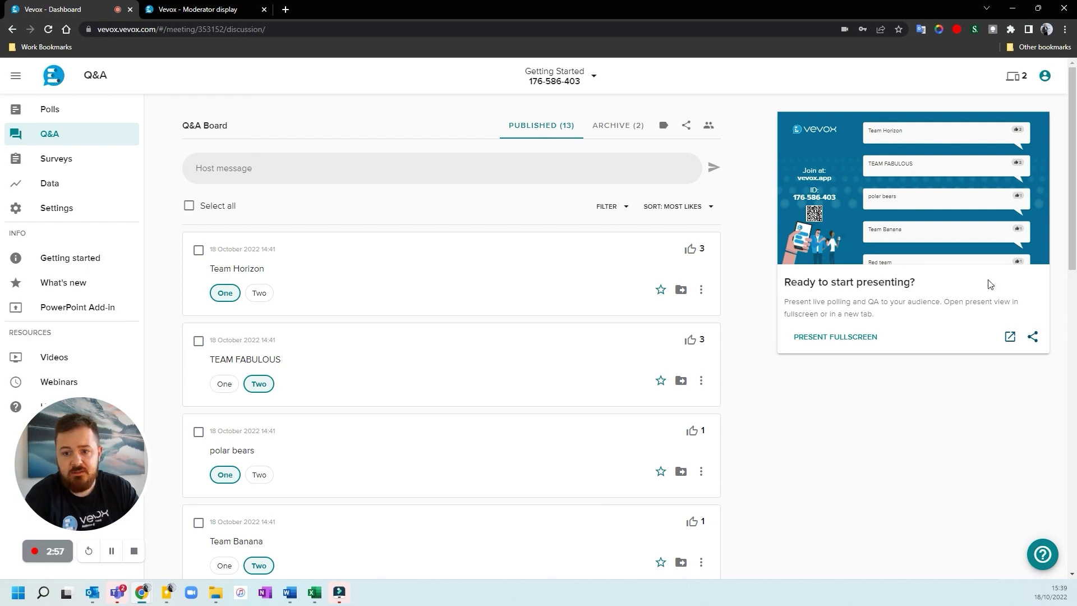
- Present the Q&A board in fullscreen and filter the displayed messages by label One
click(858, 337)
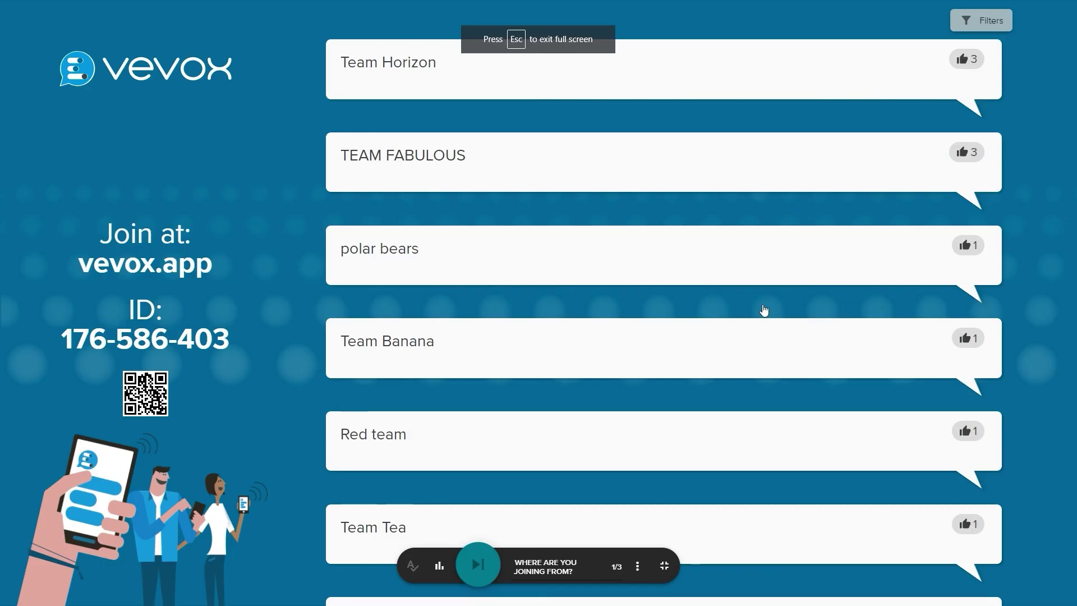
mouse_move(996, 28)
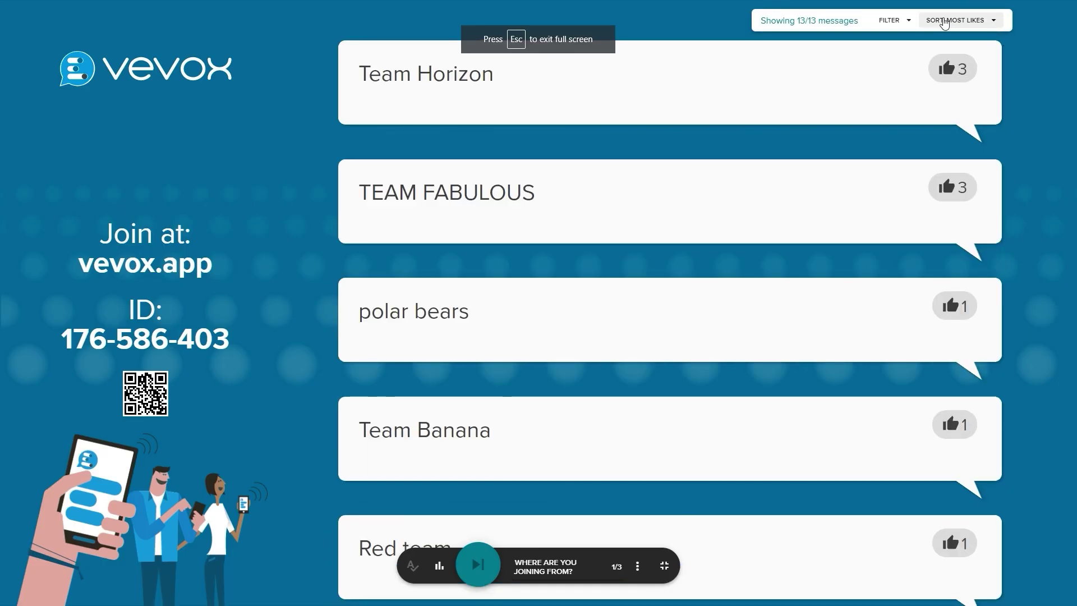
click(891, 22)
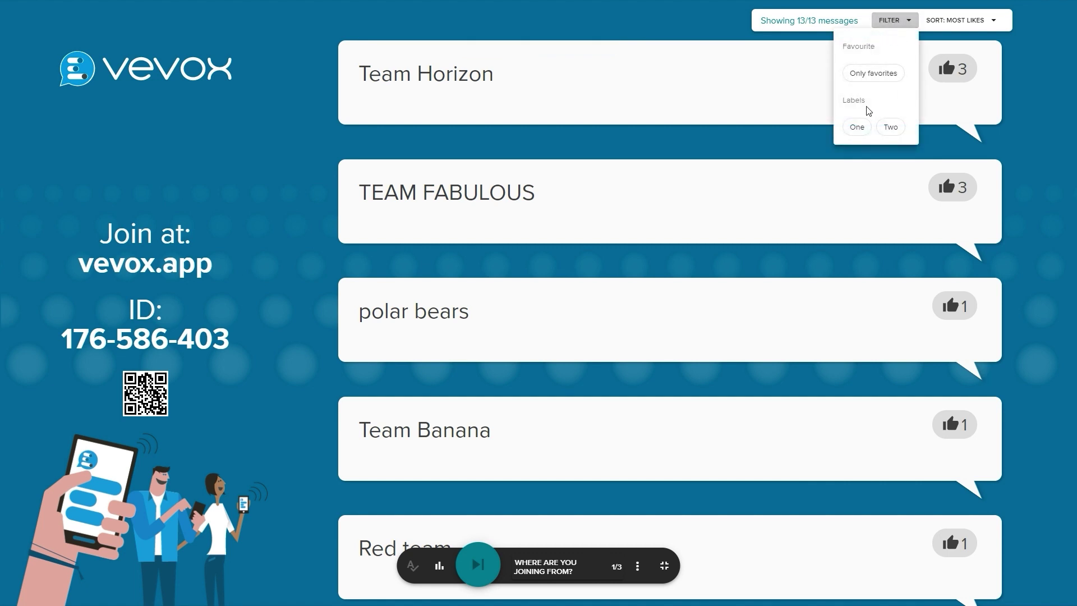
click(858, 127)
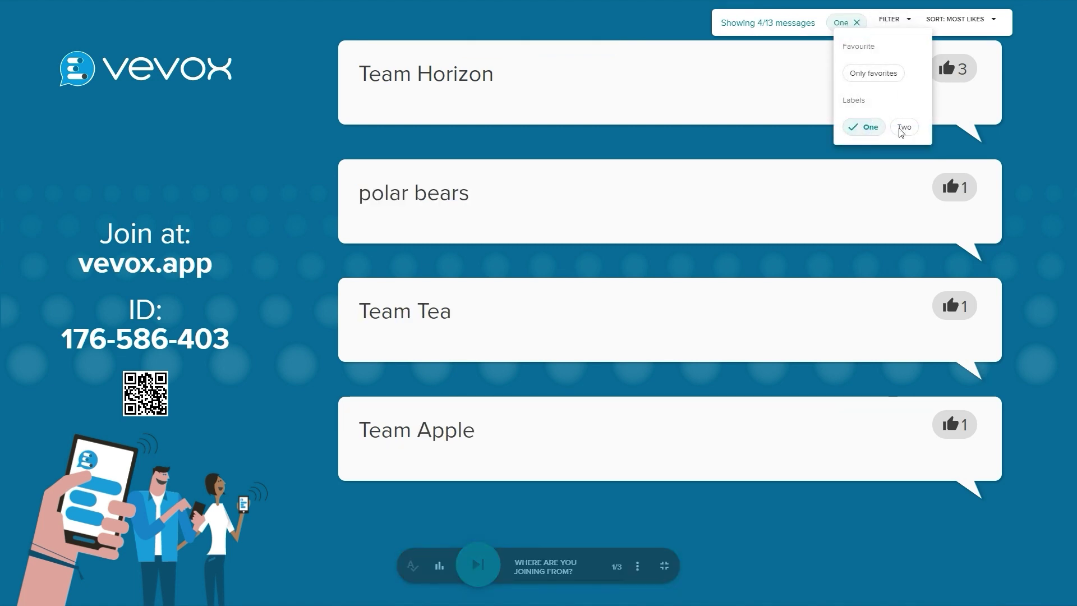
- Switch the presented messages' filter to label Two only, and add label One to it
click(869, 129)
click(891, 128)
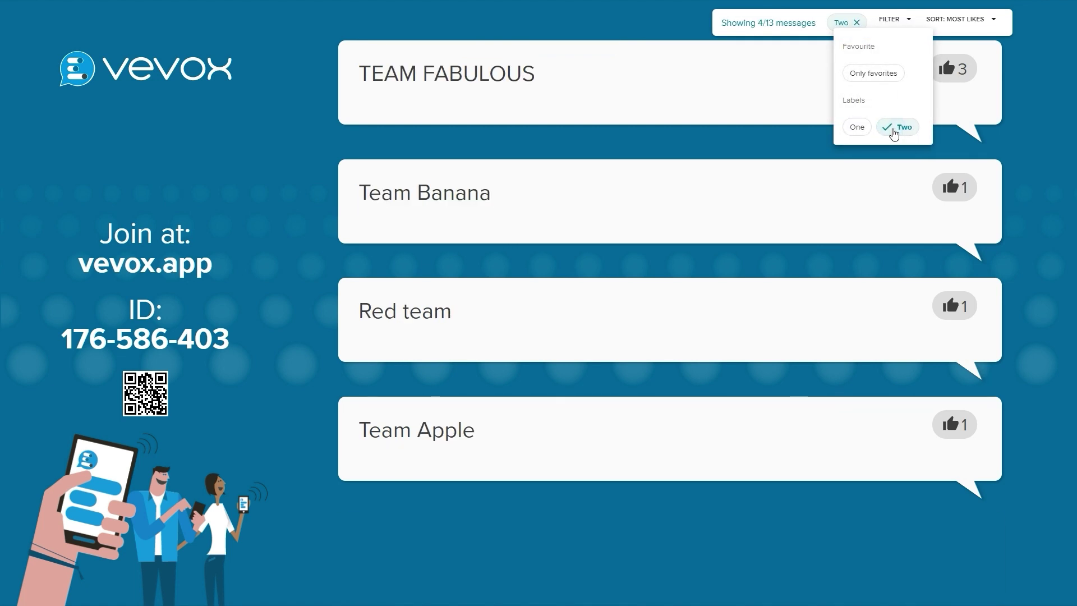
click(860, 128)
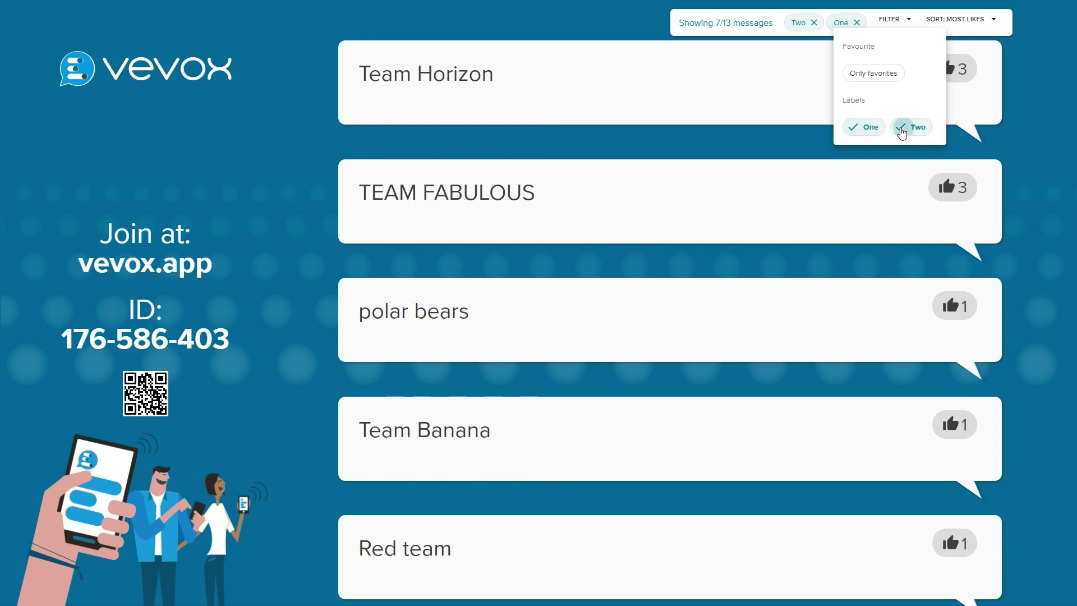
- Remove both label filters from the presented messages
click(906, 127)
click(859, 126)
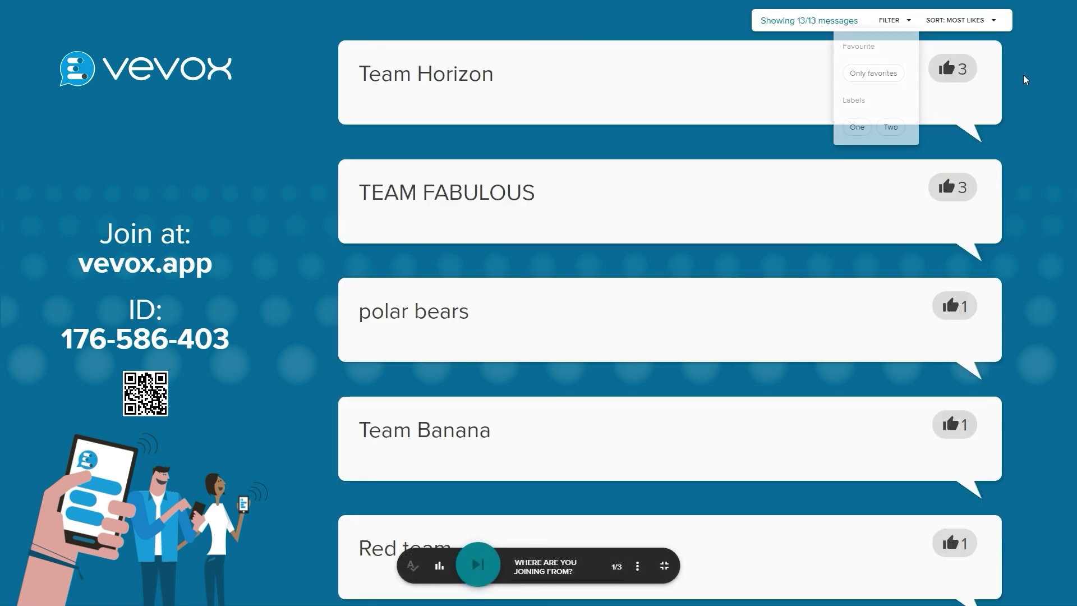
- Exit the fullscreen presentation and create a read-only Q&A share link for published messages, sorted by most likes and filtered by label One
click(665, 567)
key(ctrl+shift+Tab)
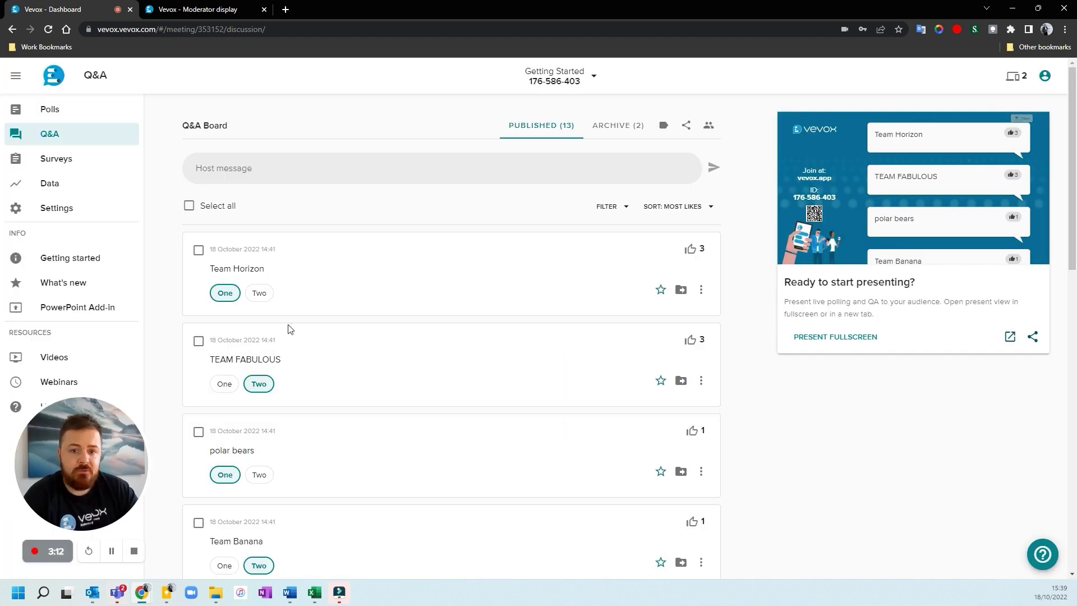
click(686, 129)
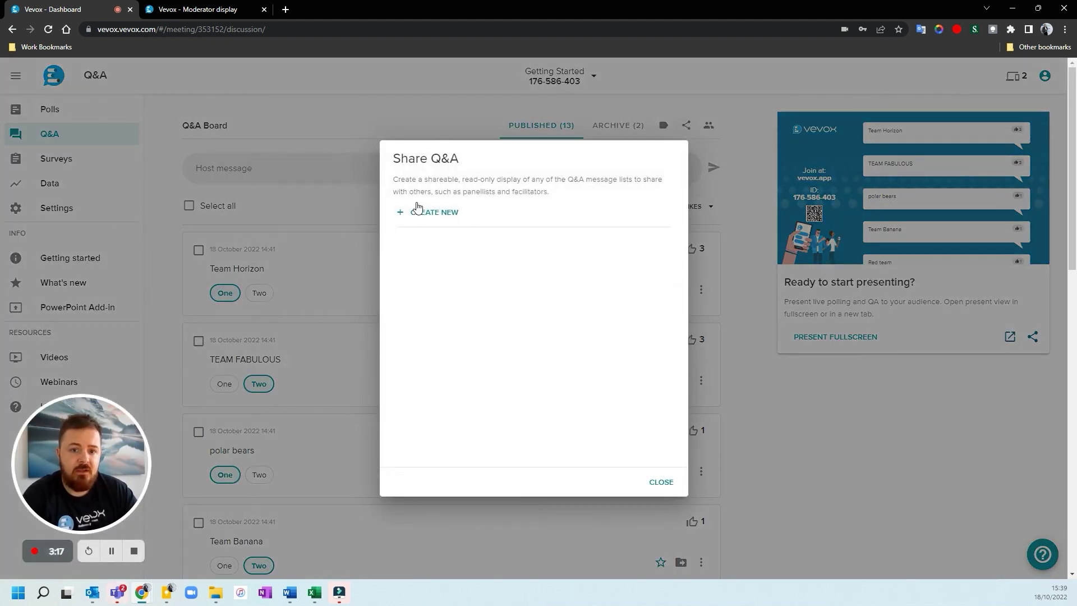
click(432, 214)
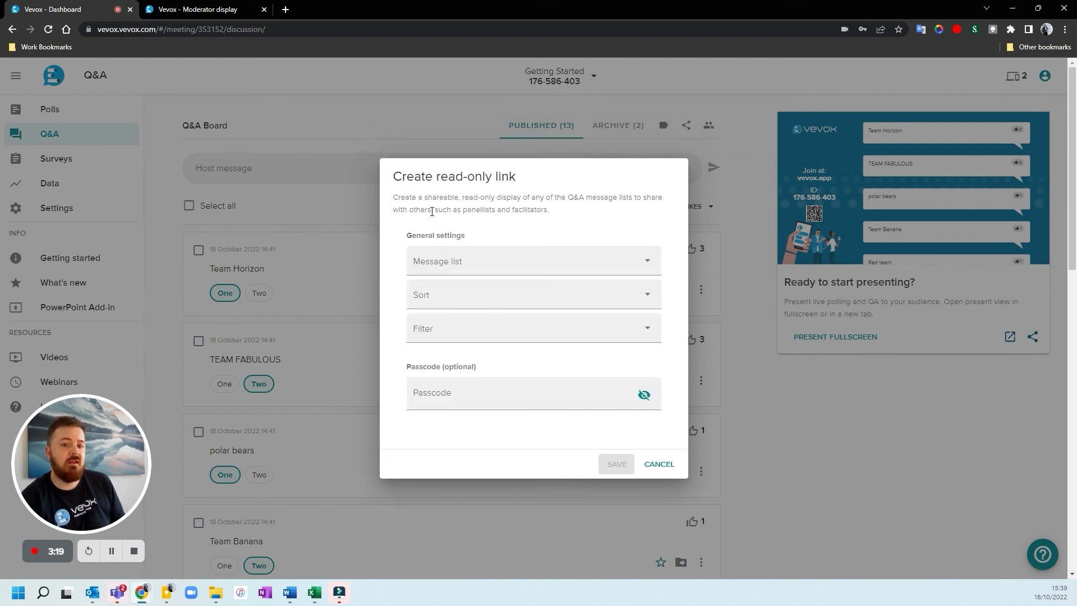
click(462, 263)
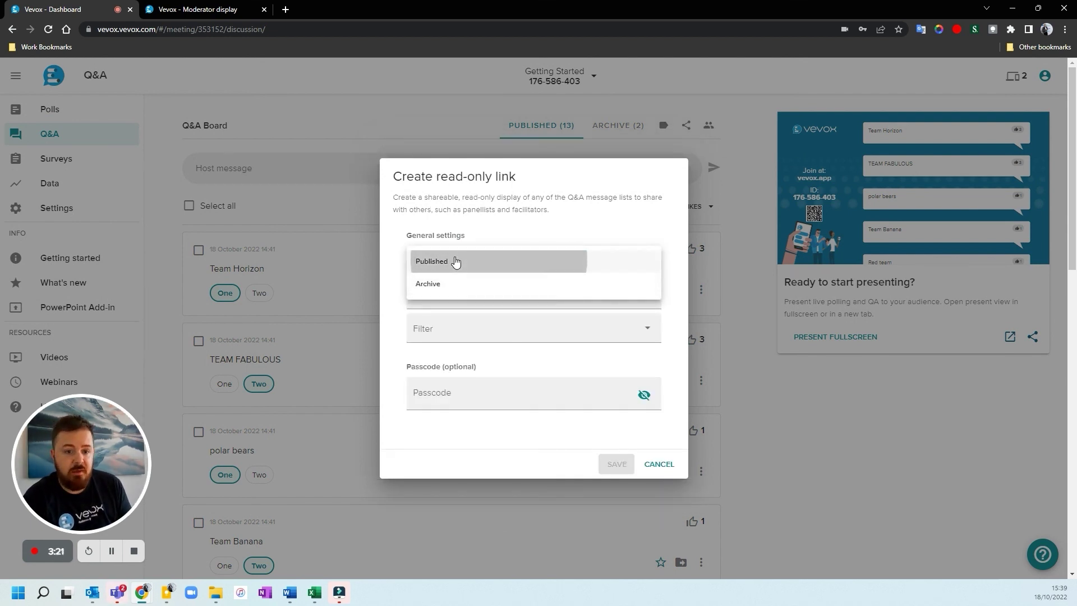
click(454, 262)
click(446, 302)
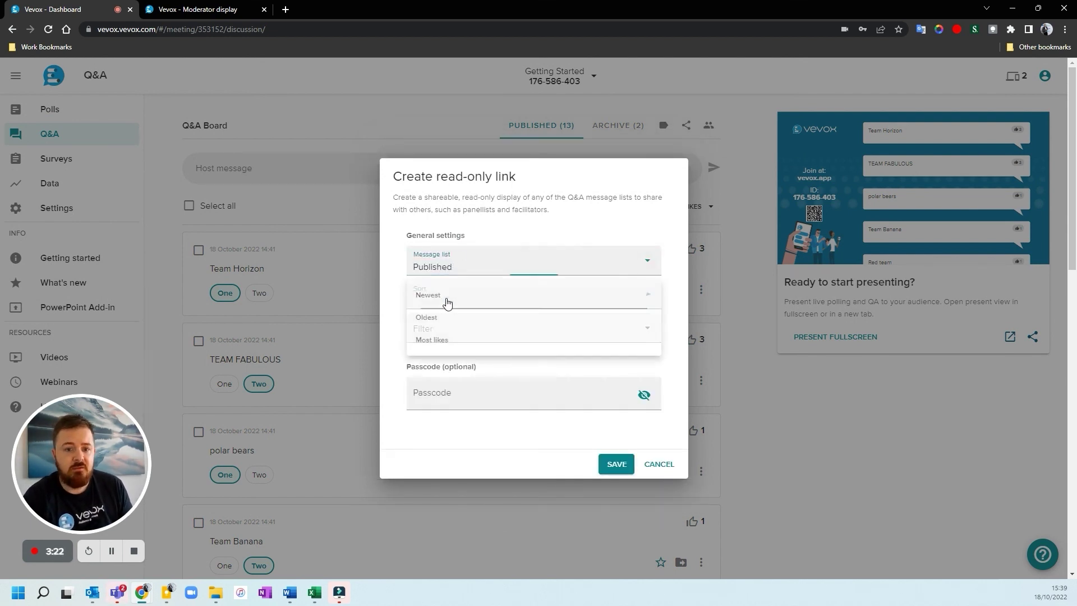
click(441, 344)
click(452, 339)
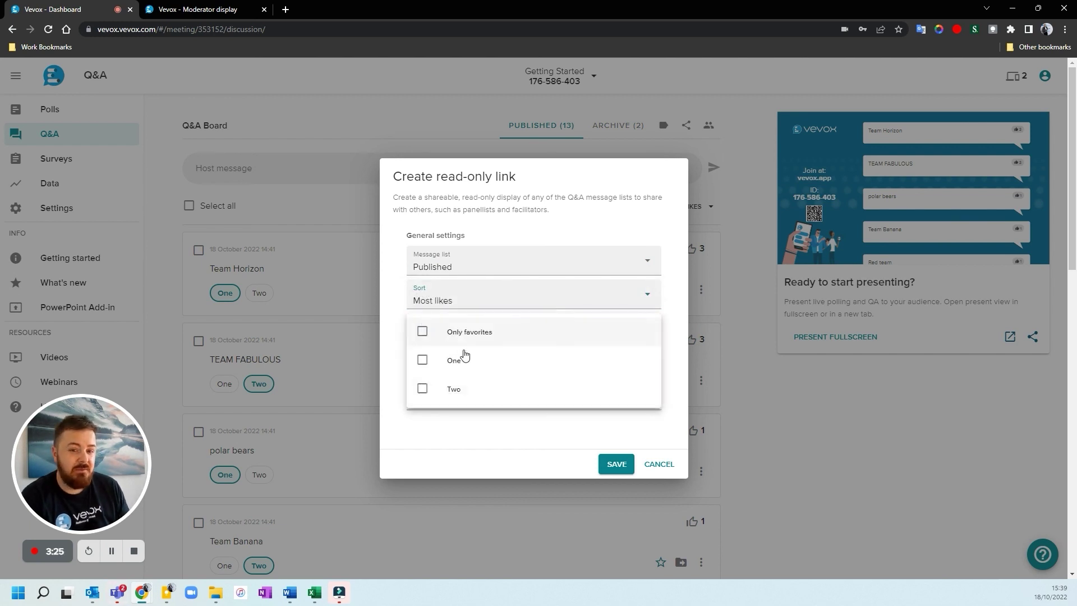
click(455, 368)
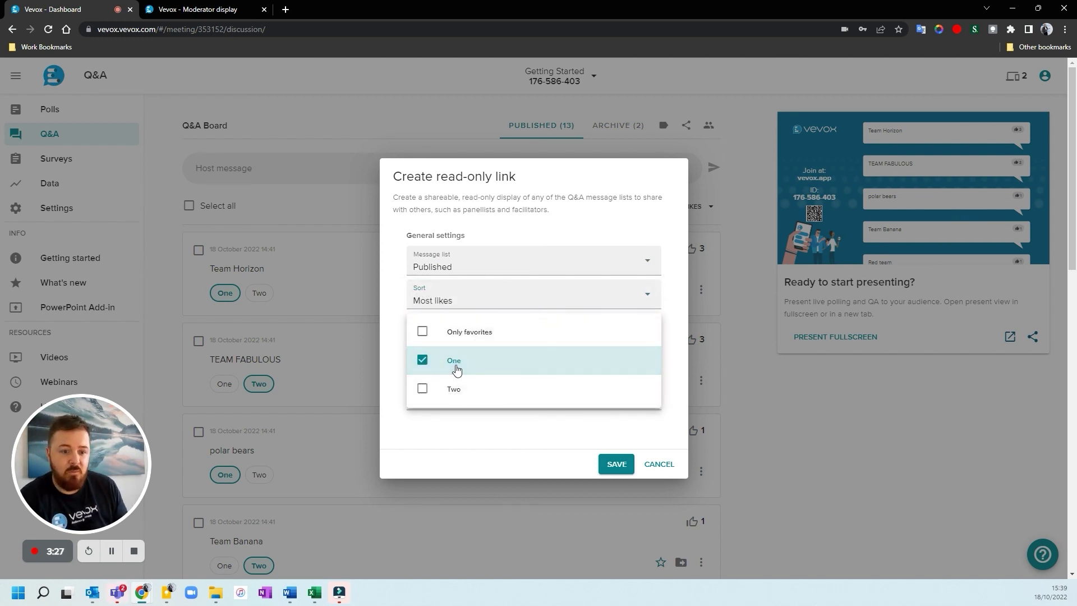
click(615, 463)
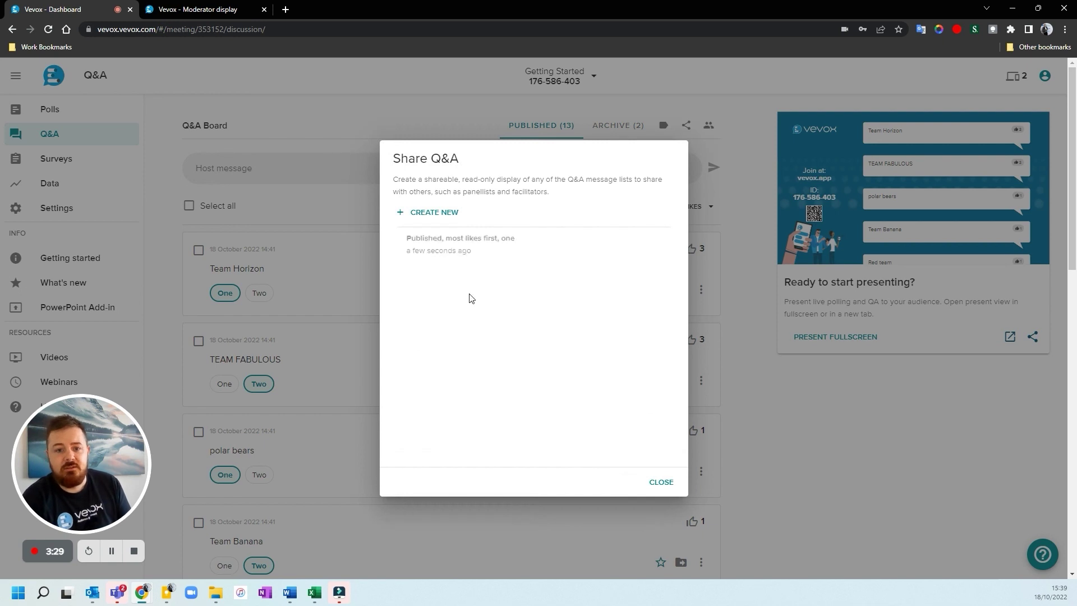
- Create a second read-only Q&A link for published messages, sorted by most likes and filtered by label Two
click(428, 213)
click(469, 265)
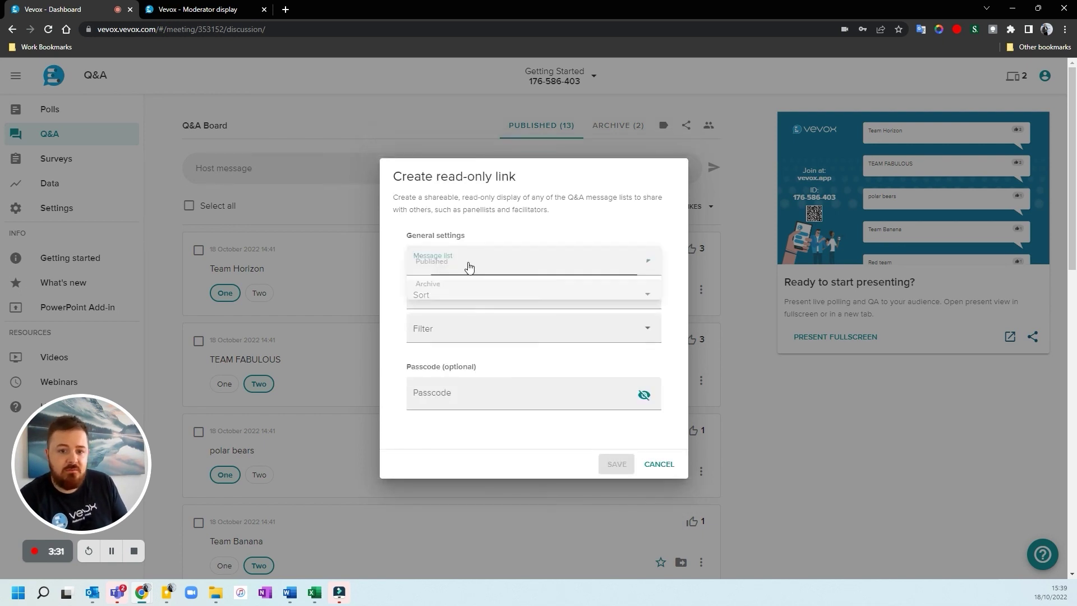
click(459, 267)
click(459, 295)
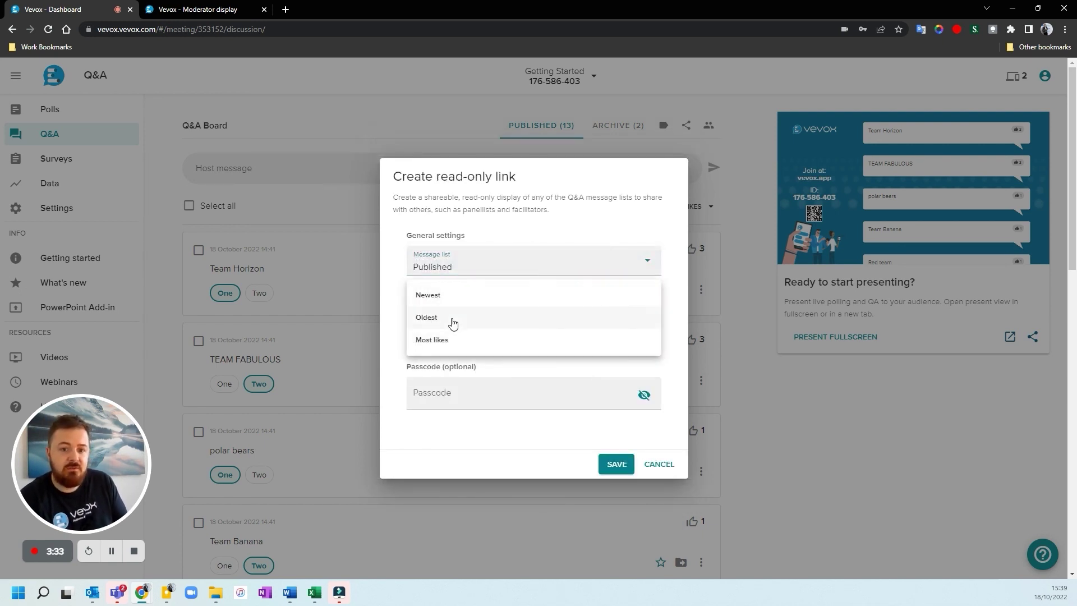
click(443, 340)
click(466, 336)
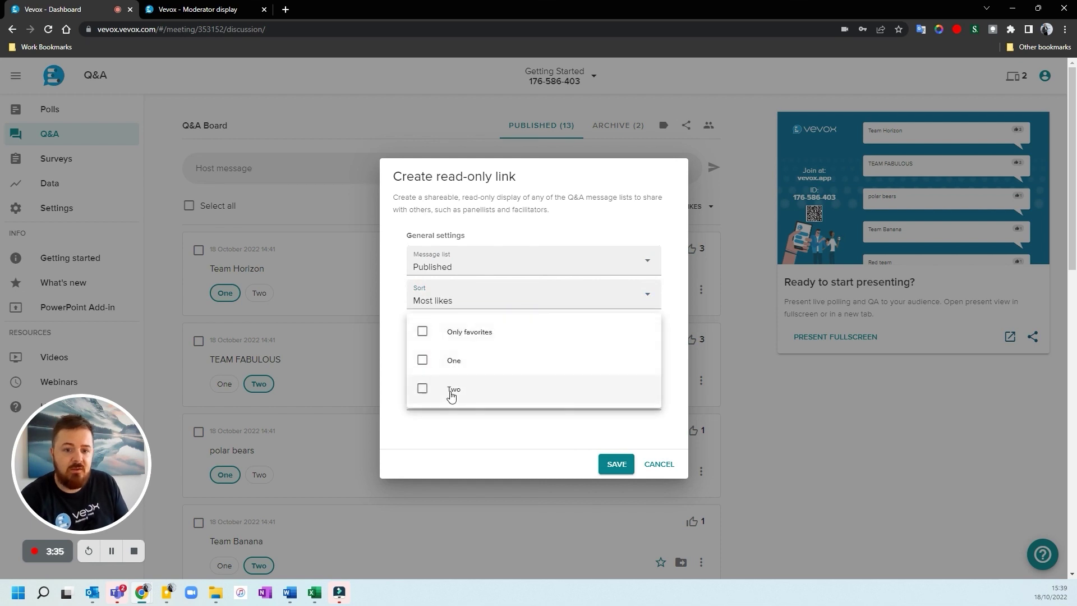
click(452, 395)
click(614, 466)
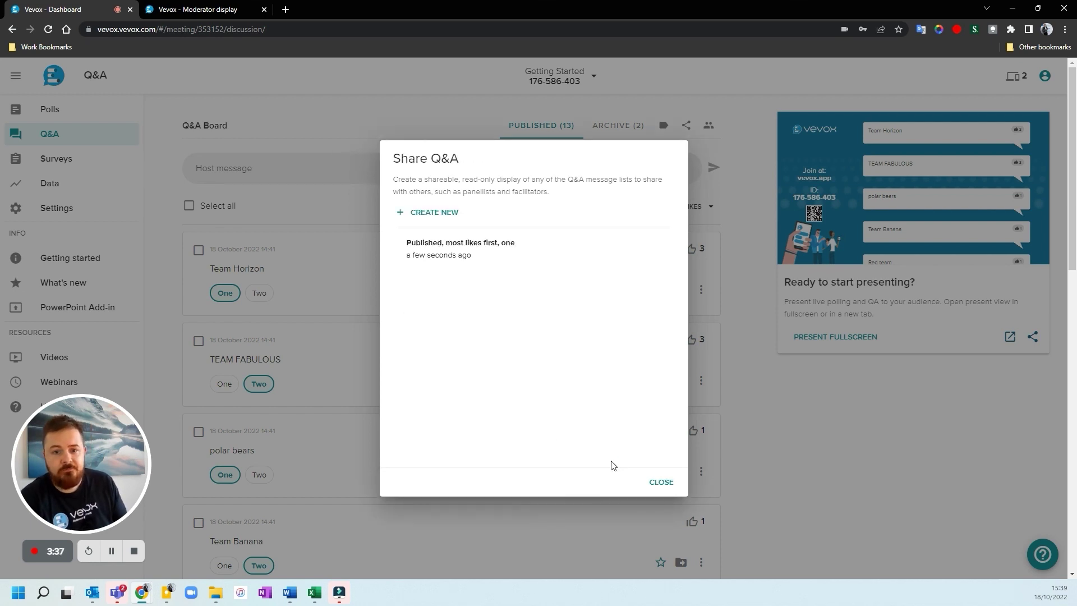
- Copy the share link for the messages labelled Two and open it in a new browser tab
click(662, 246)
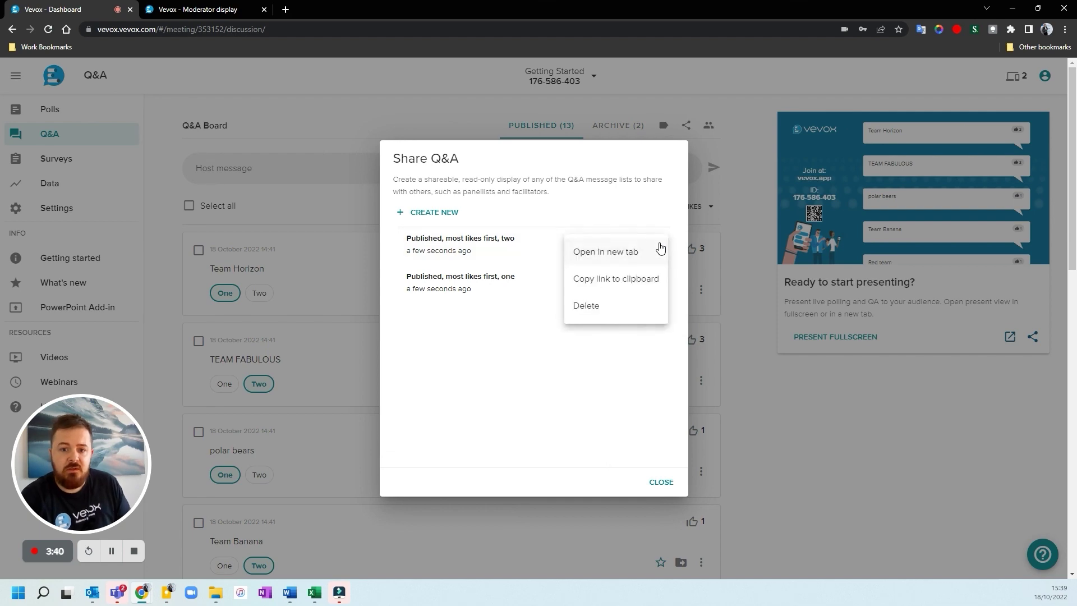
click(620, 280)
click(286, 9)
click(291, 26)
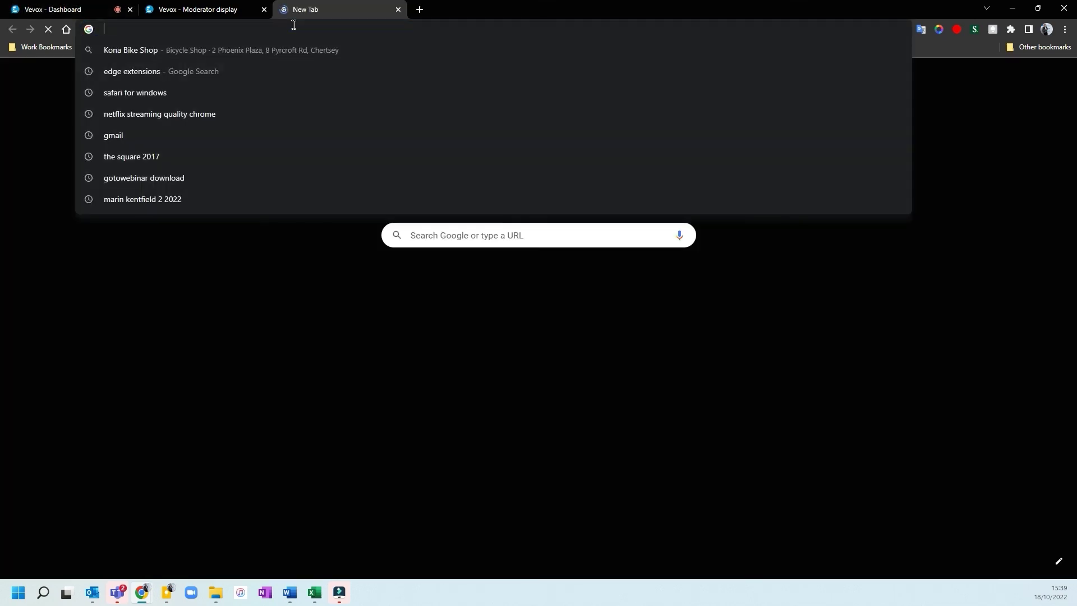
key(ctrl+v)
key(Return)
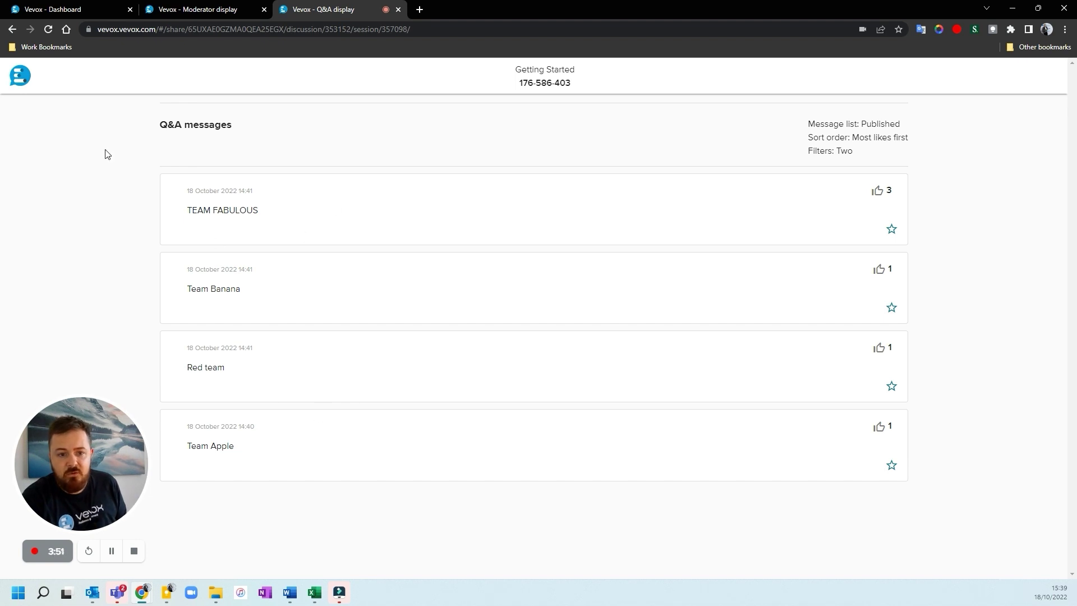
- Add label Two to the Team Horizon message on the dashboard and check the shared Q&A display
click(84, 9)
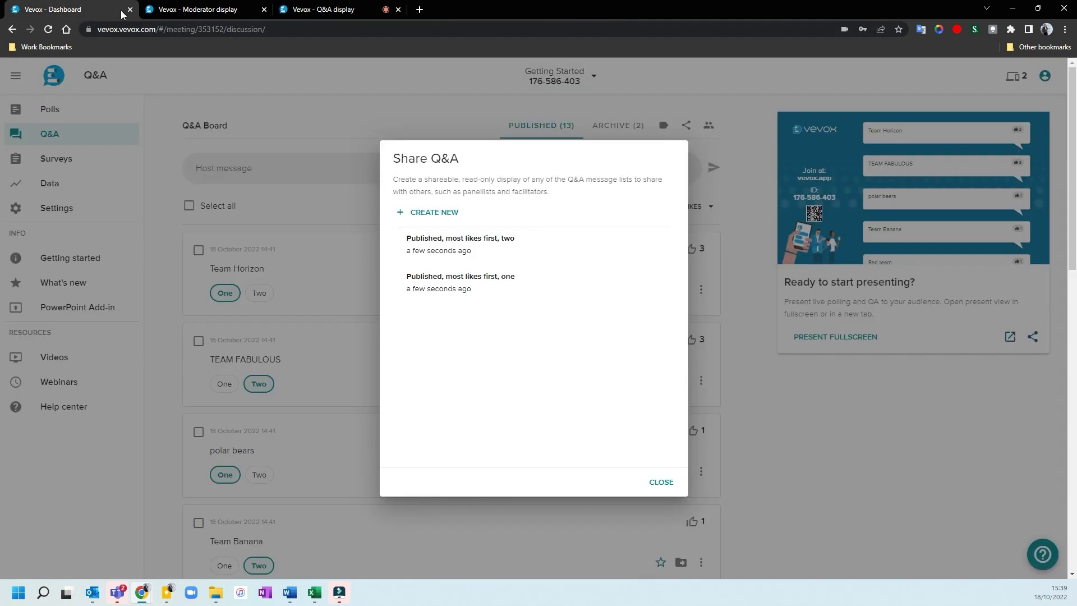
click(661, 484)
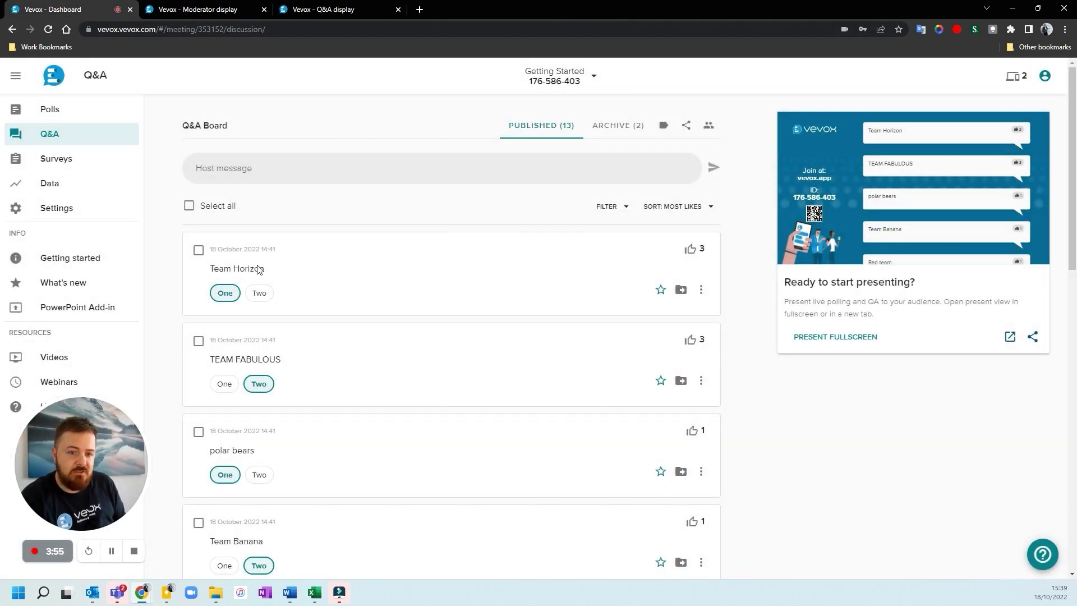
click(260, 294)
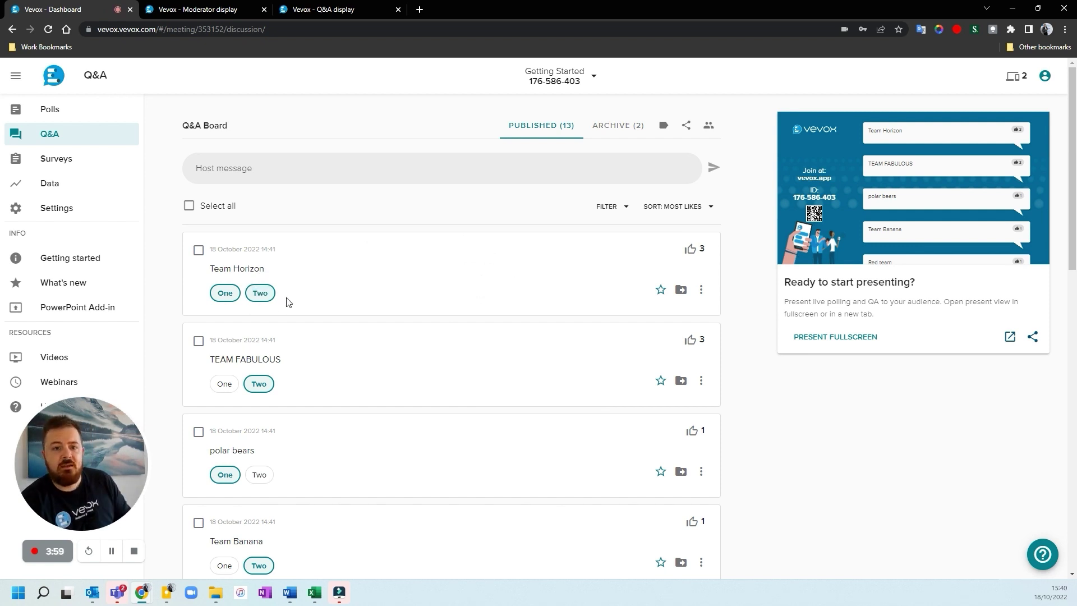
click(325, 10)
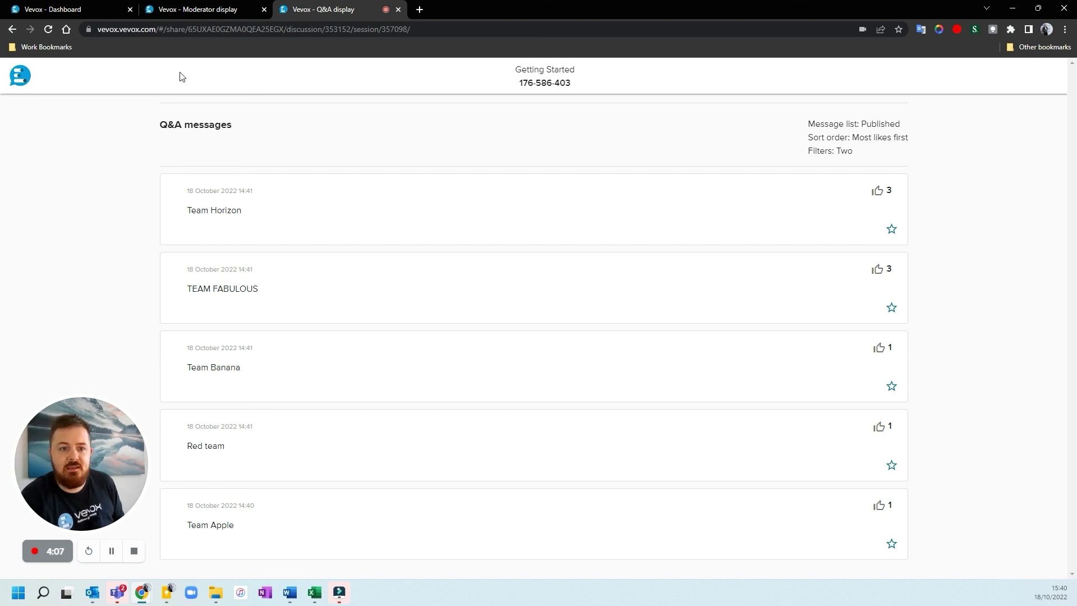
- Activate the public link for the Present view from the dashboard, copy it and open it in a new browser tab
click(95, 13)
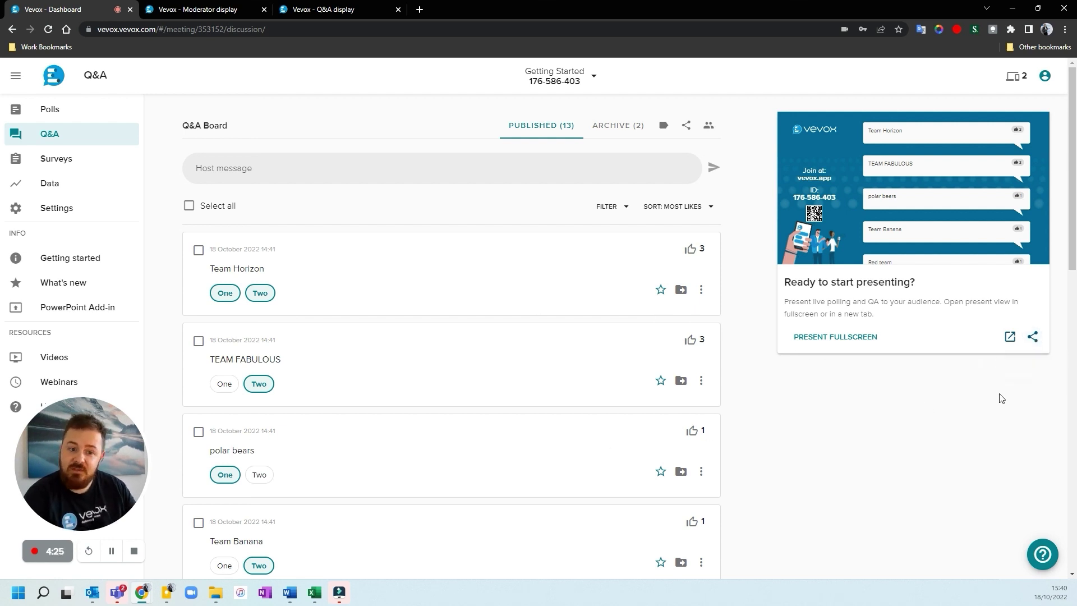
click(1033, 338)
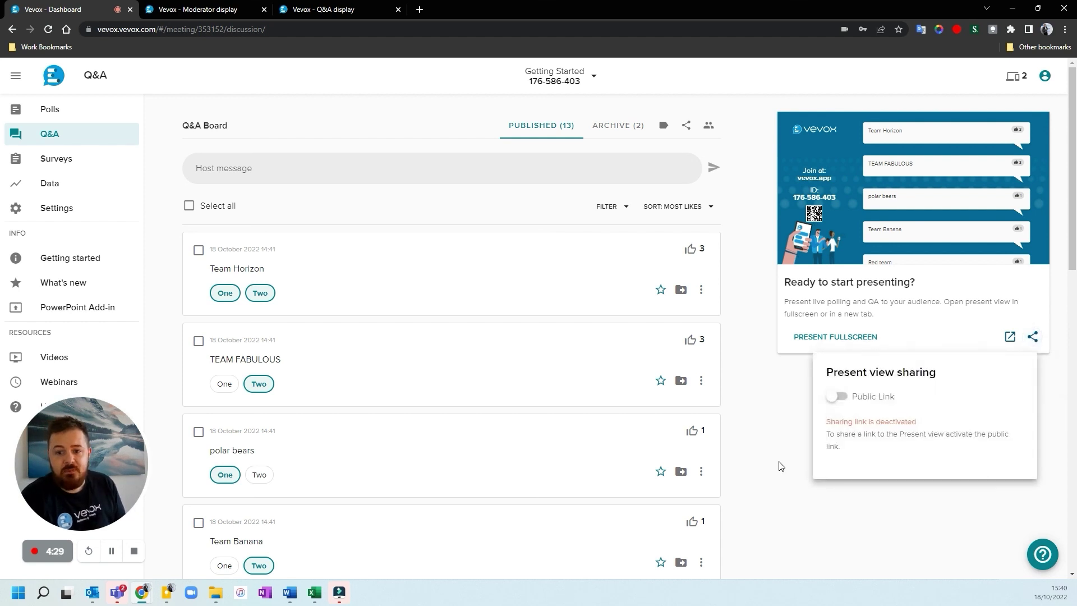
click(828, 403)
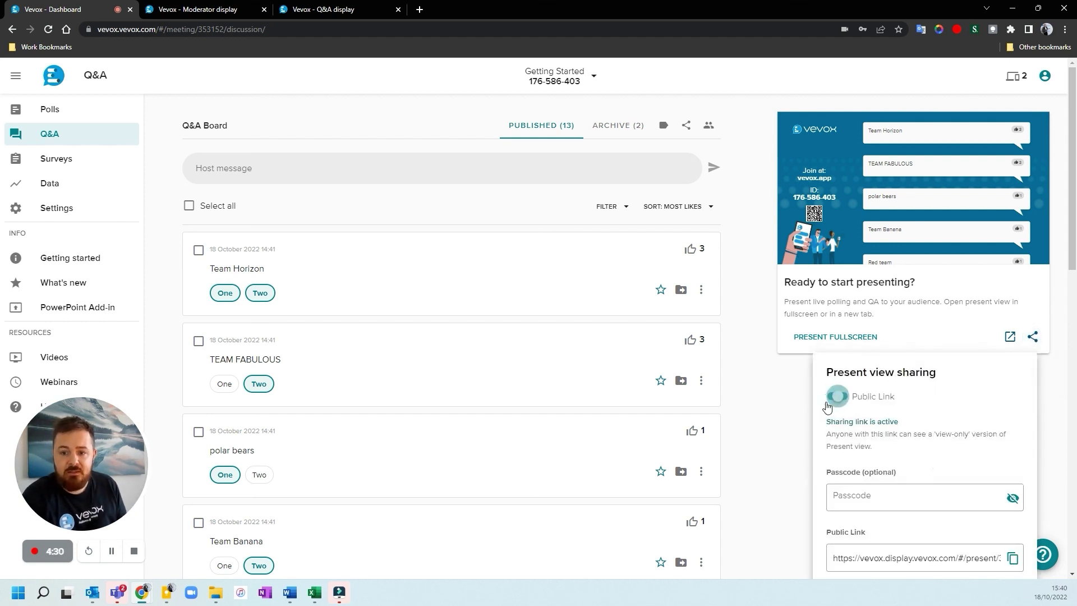
click(1013, 559)
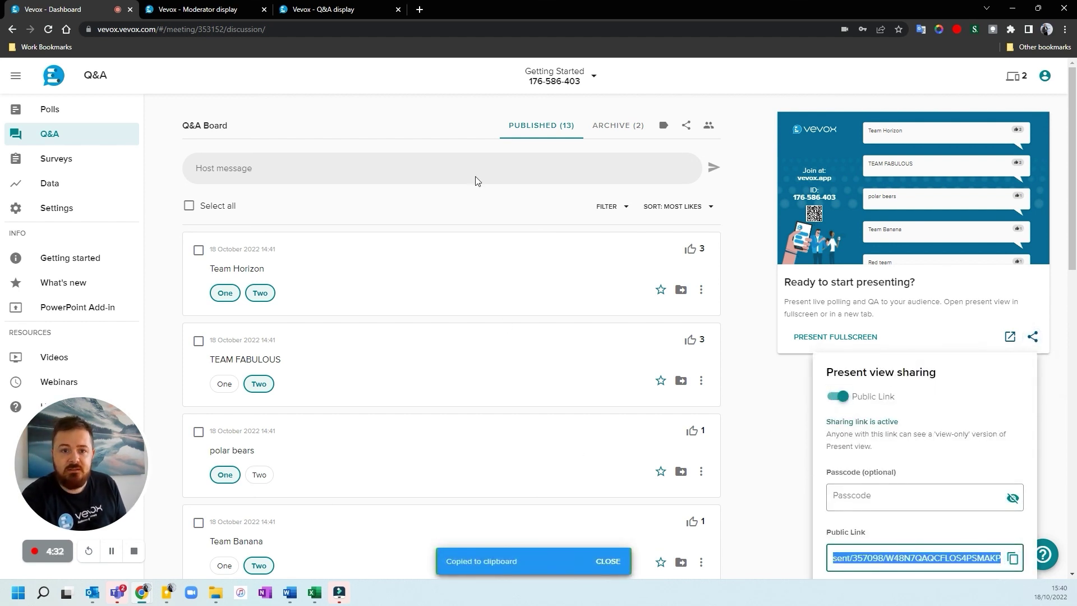
click(422, 10)
key(ctrl+v)
key(Return)
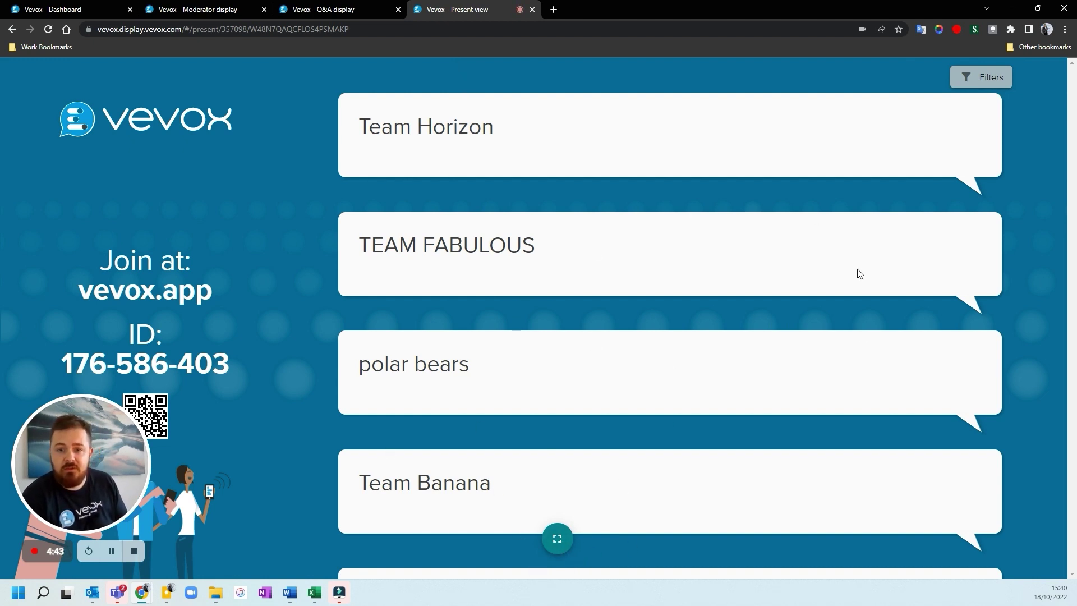
- Archive Team Horizon from the dashboard's presentation preview and check the shared Present view, finishing on the dashboard with the sharing settings closed
click(78, 9)
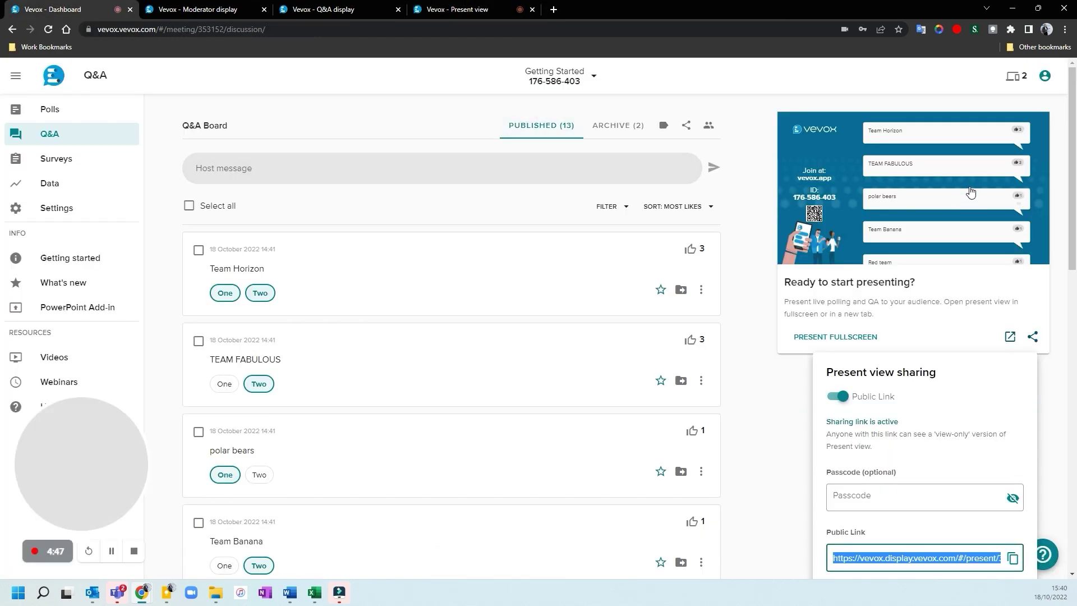
click(1022, 138)
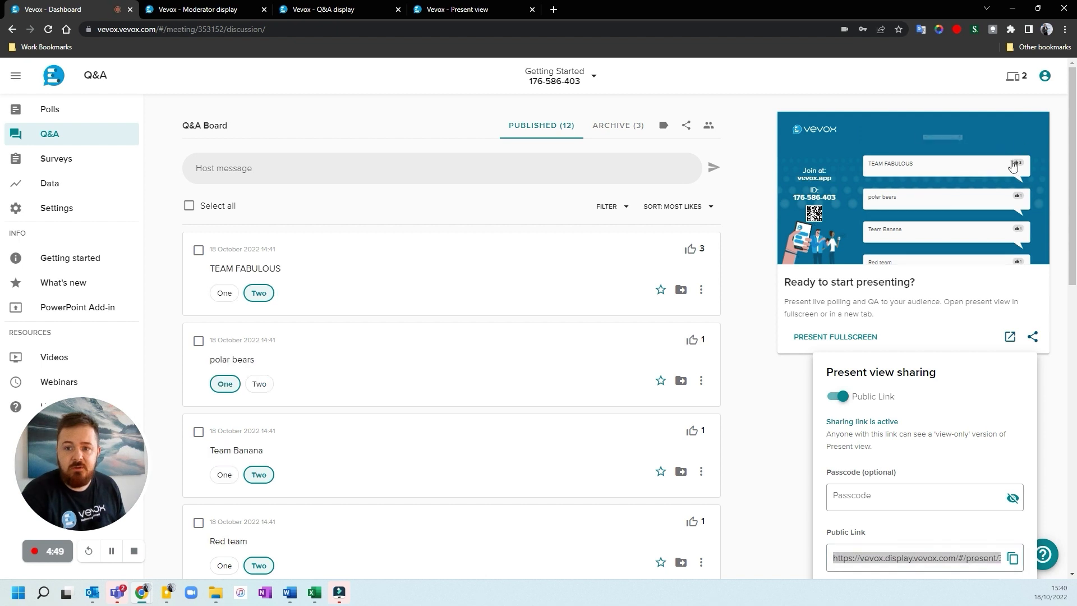
click(459, 12)
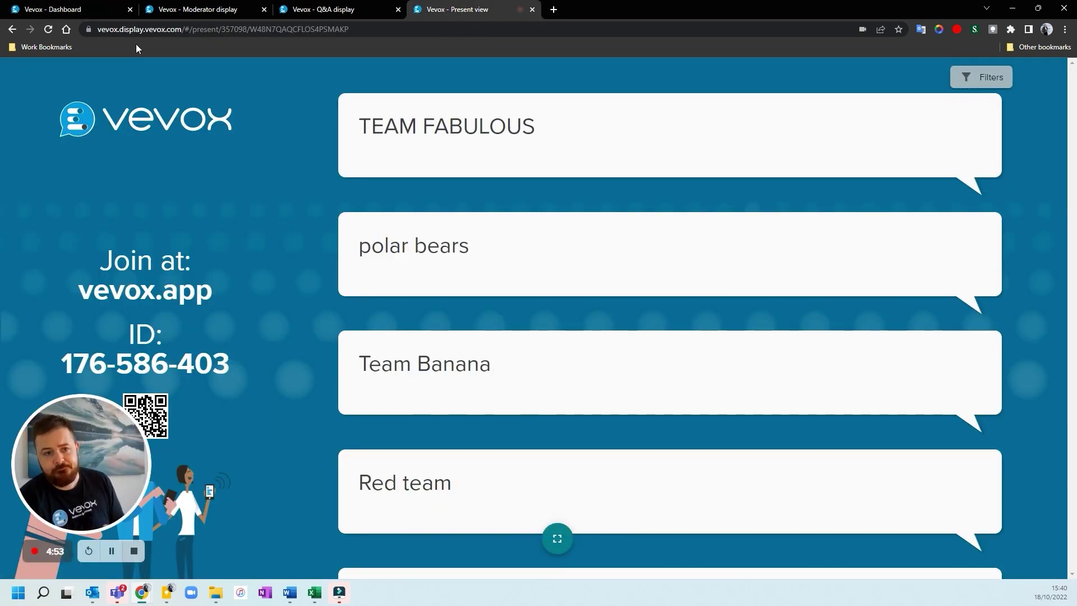
click(76, 10)
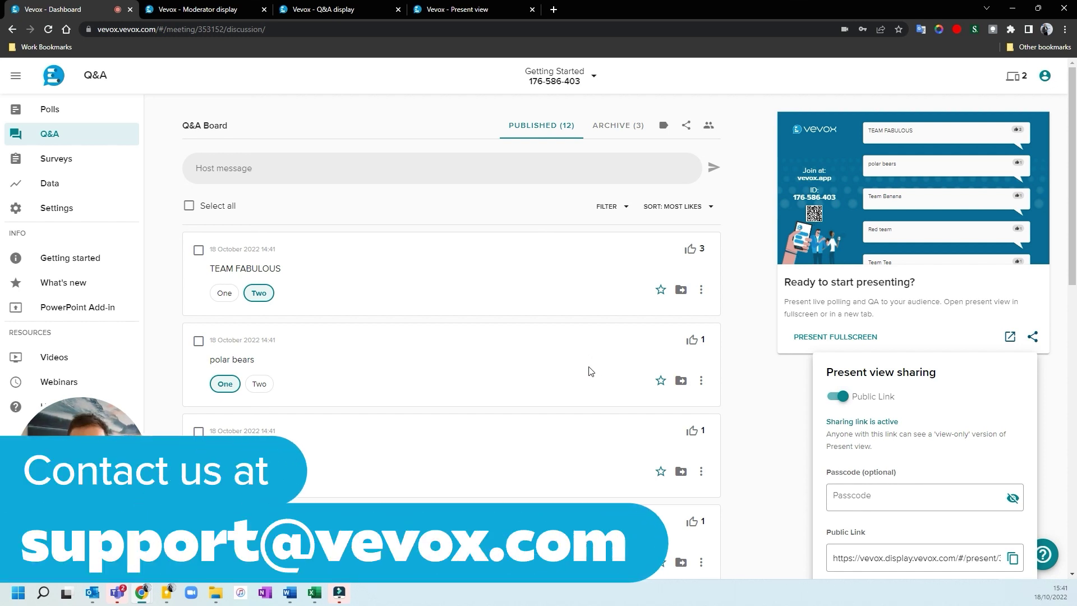
click(777, 418)
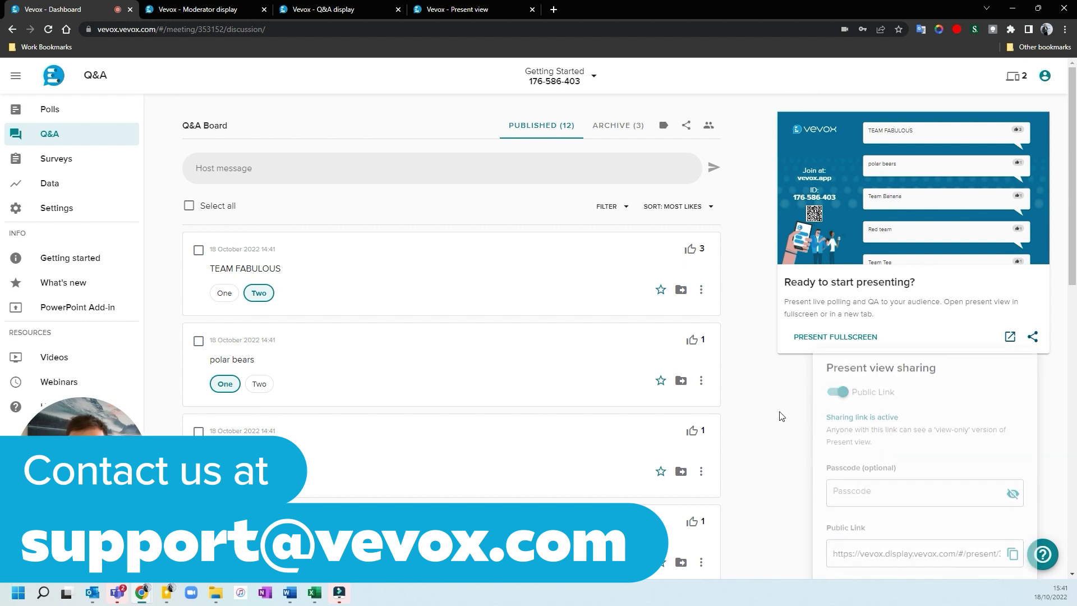